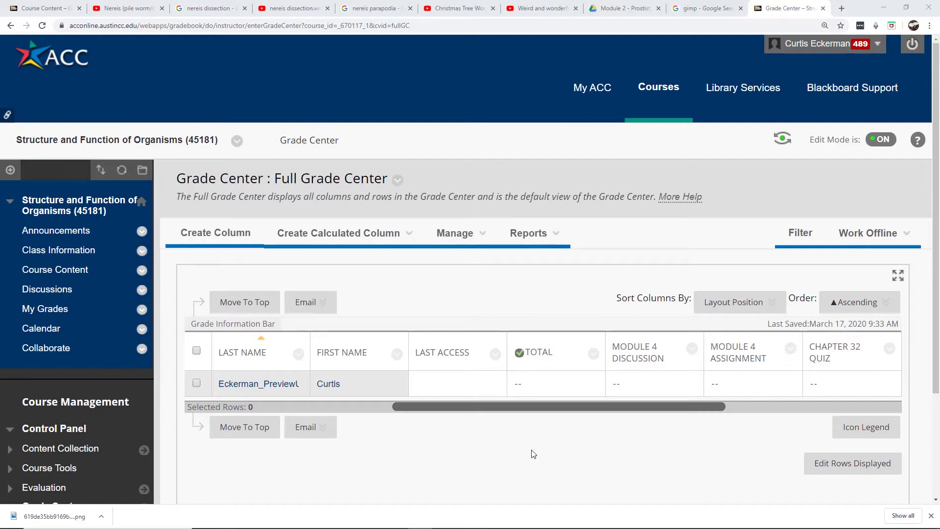
# Start creating a new assignment in the Course Content area of the course
pyautogui.click(61, 270)
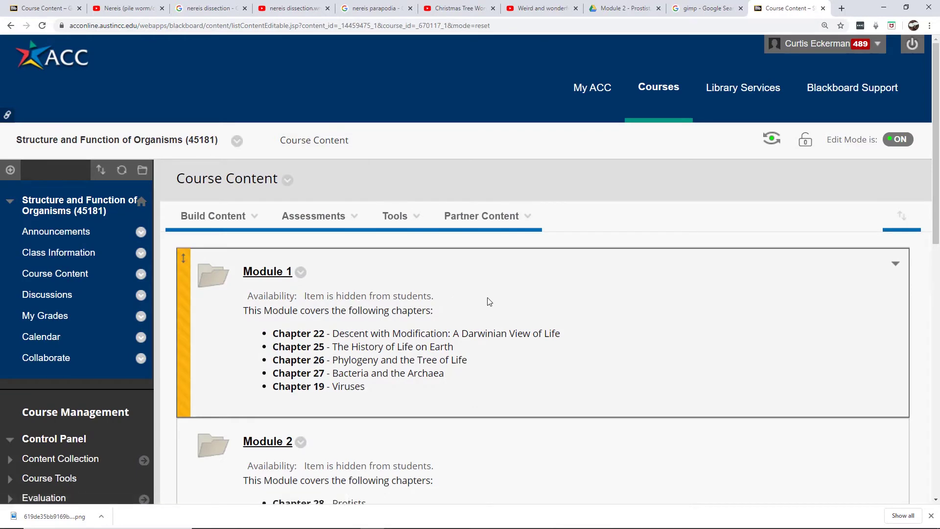
pyautogui.scroll(-10, 488, 300)
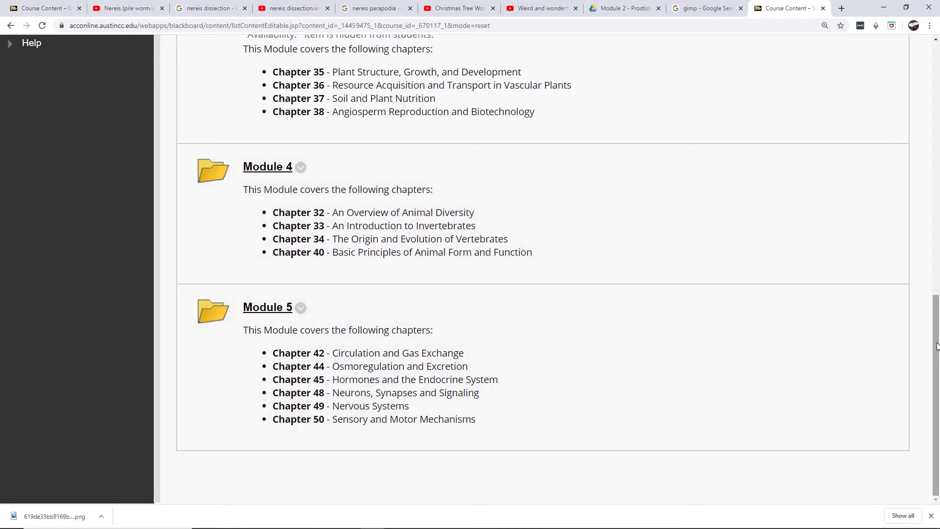
pyautogui.moveTo(936, 347); pyautogui.dragTo(936, 130)
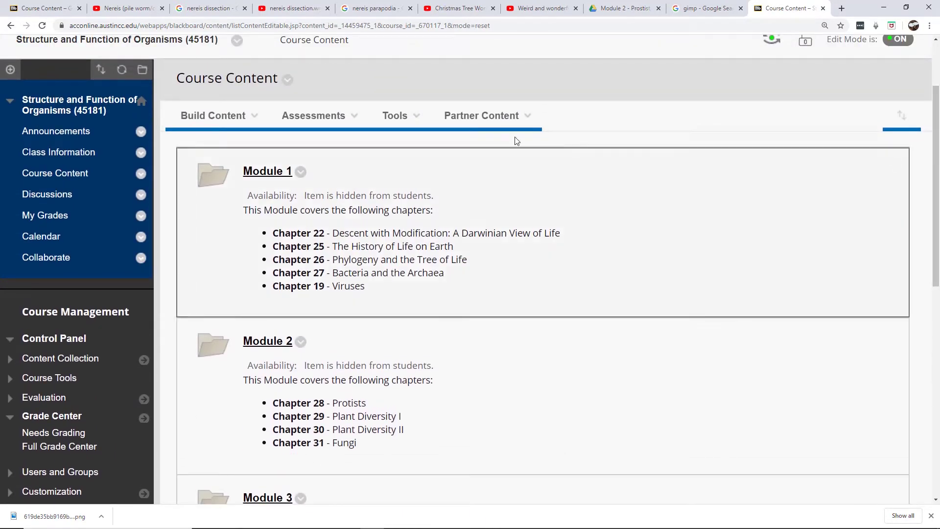
pyautogui.click(329, 122)
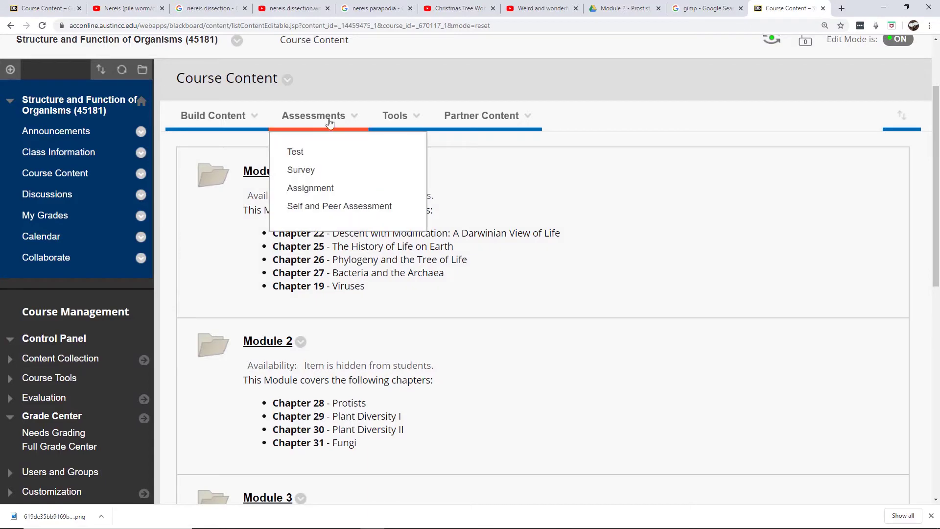
pyautogui.click(308, 189)
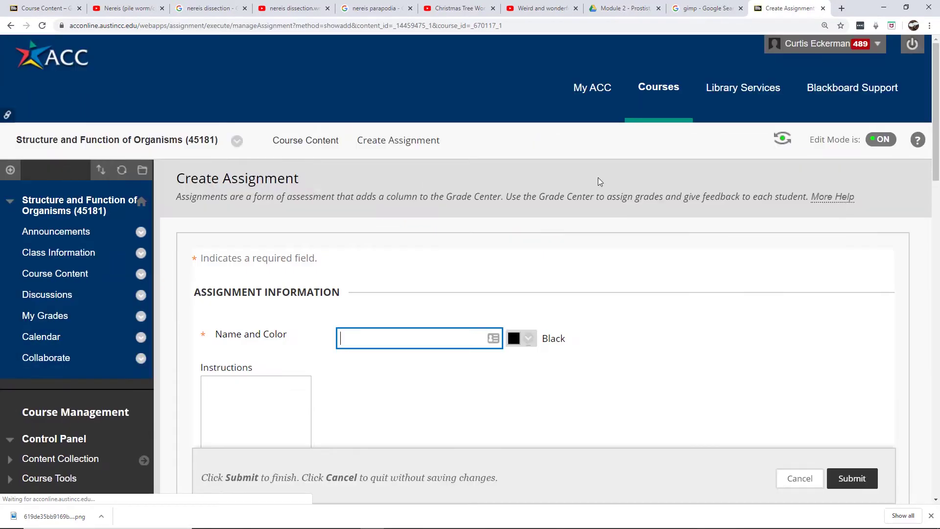
# Name the new assignment "ZZZ"
pyautogui.moveTo(935, 119); pyautogui.dragTo(934, 182)
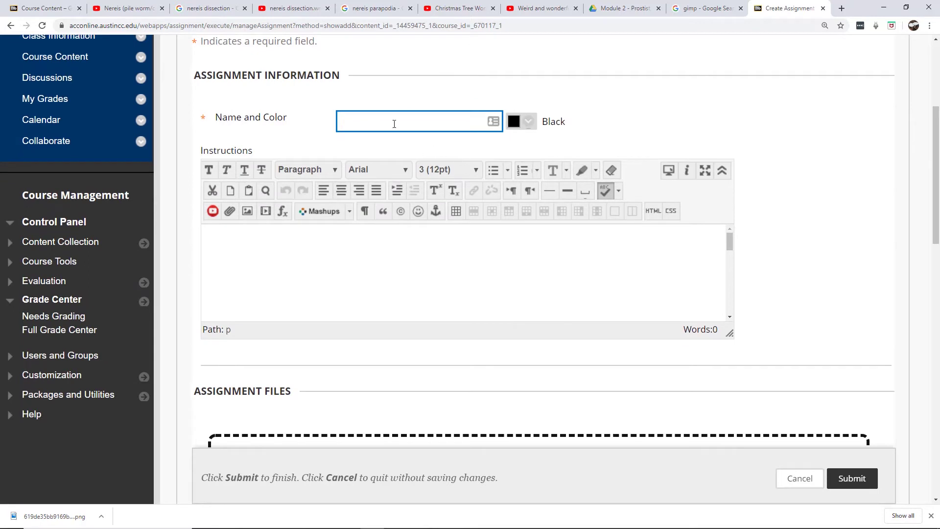
pyautogui.click(392, 123)
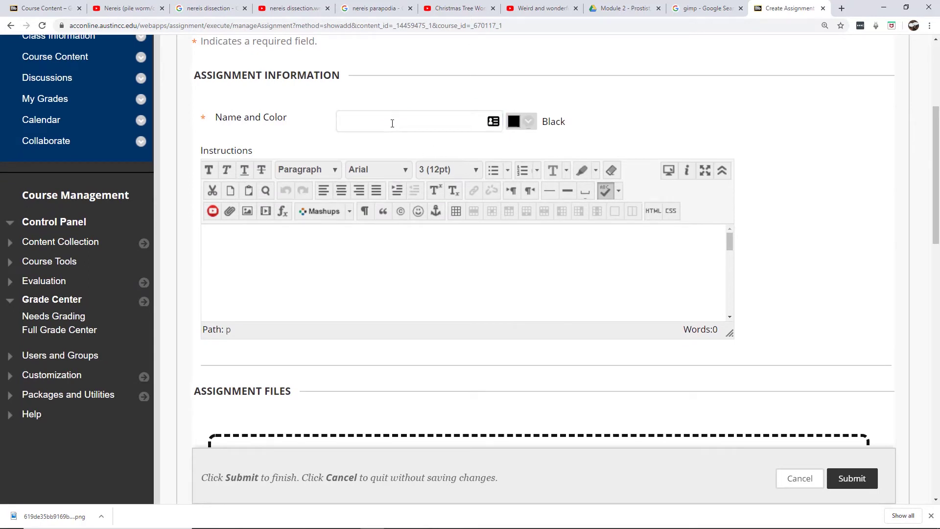
pyautogui.write('ZZZ')
pyautogui.click(410, 112)
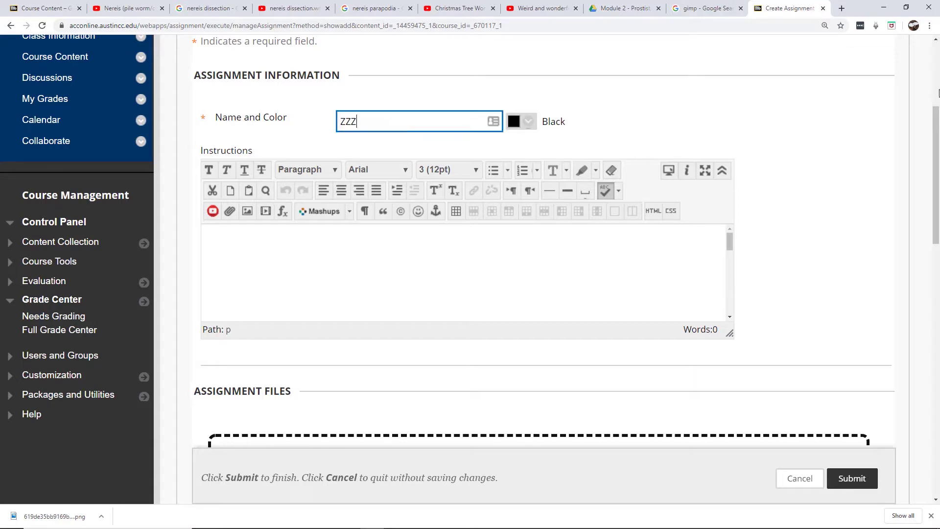
# Set the assignment's due date to 03/25/2020
pyautogui.moveTo(933, 122); pyautogui.dragTo(915, 235)
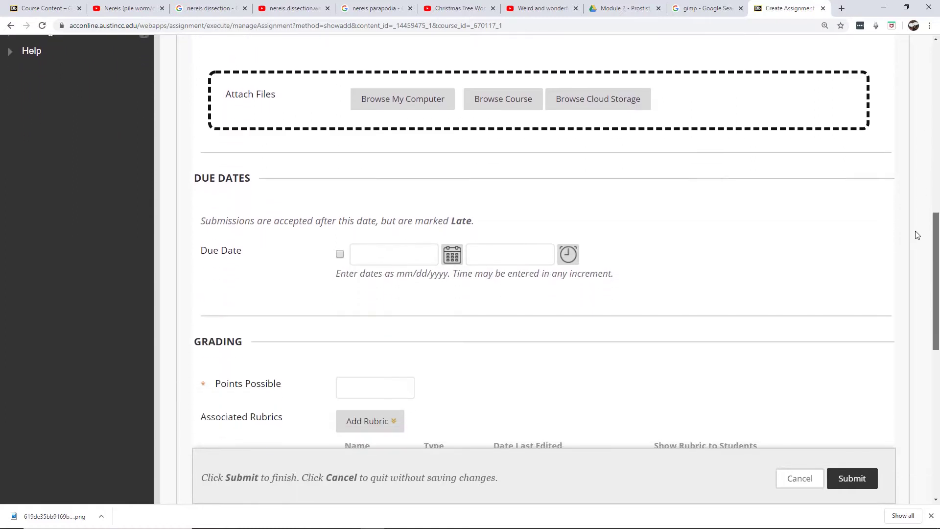
pyautogui.click(451, 254)
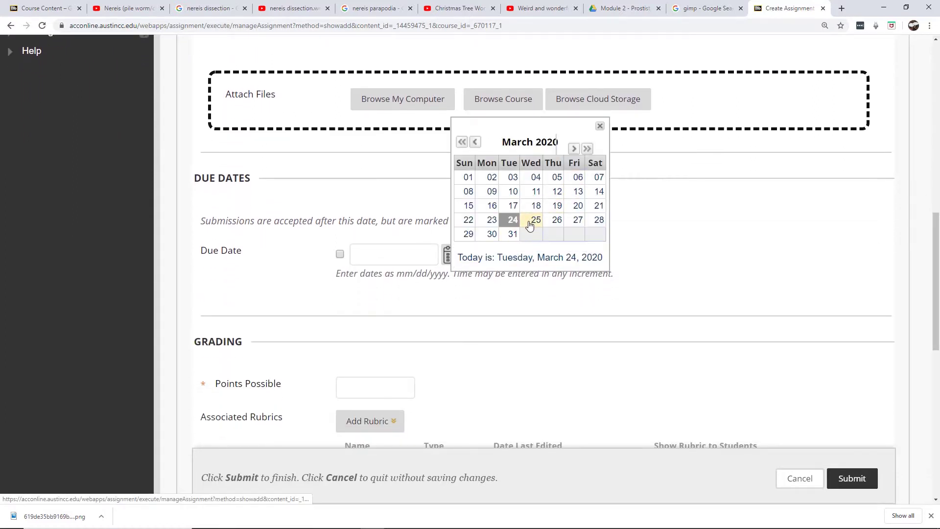
pyautogui.click(535, 219)
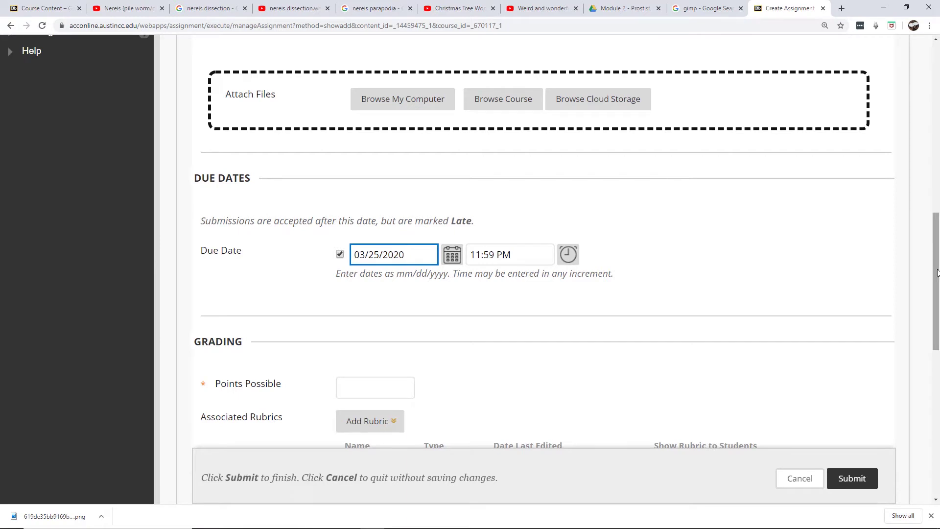
# Set the assignment's points possible to 10 and submit the assignment
pyautogui.scroll(-4, 937, 273)
pyautogui.click(368, 194)
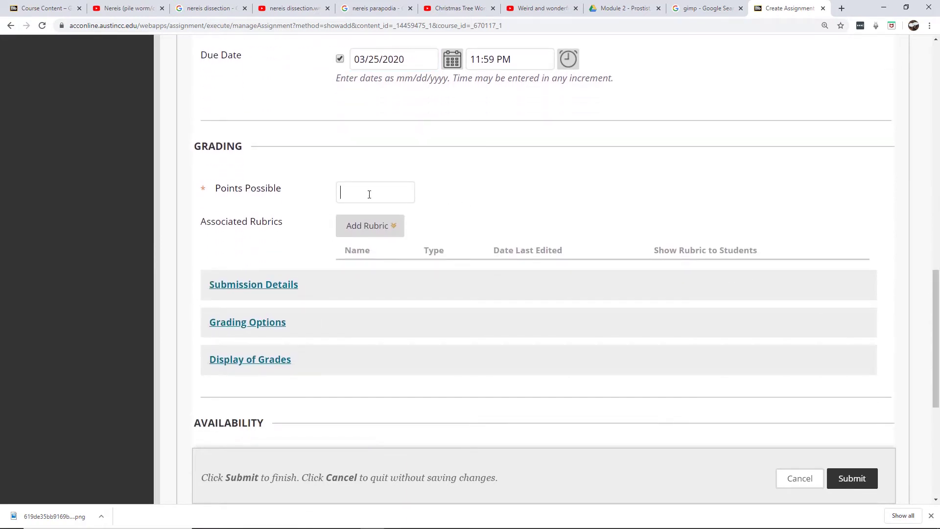
pyautogui.write('10')
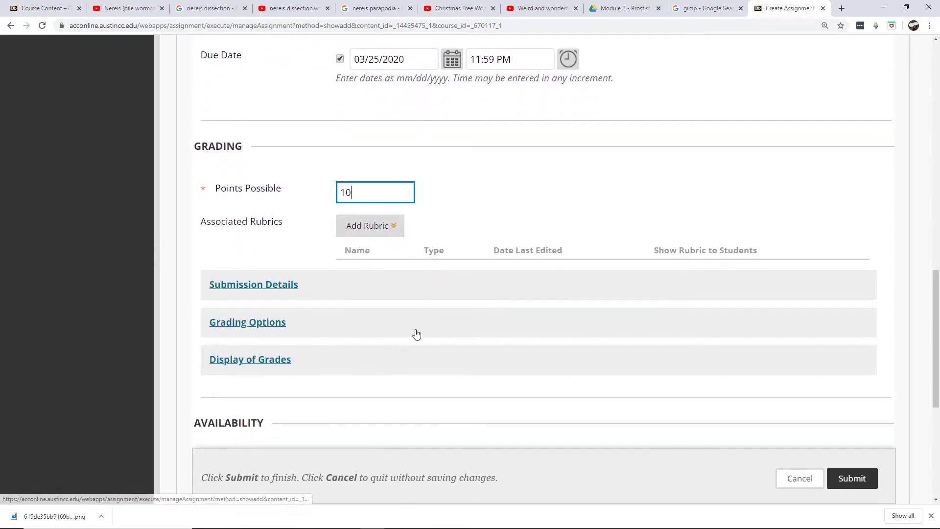
pyautogui.scroll(-3, 933, 289)
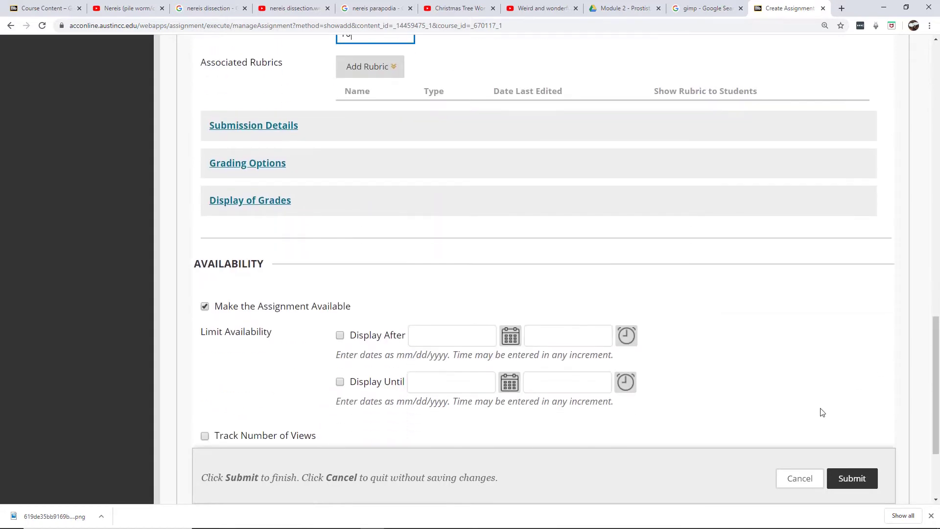
pyautogui.click(852, 480)
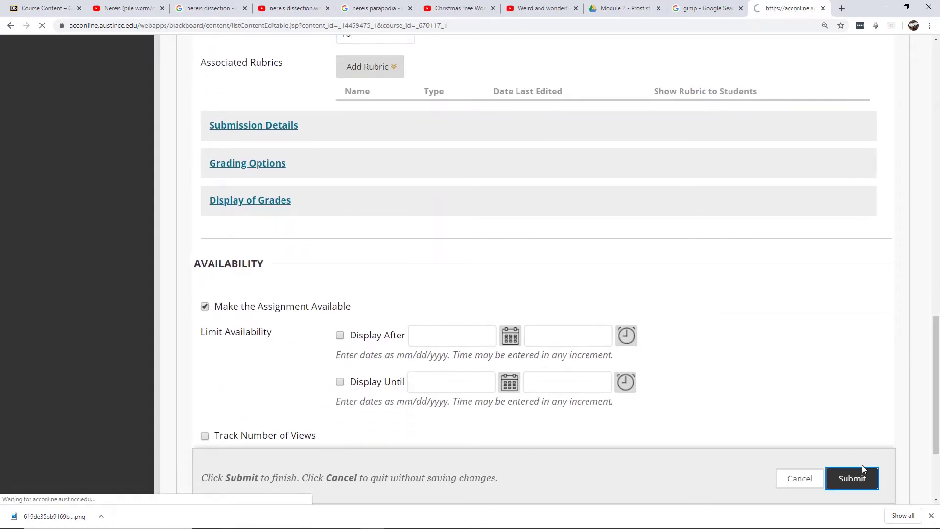
# Look through the course content list for the new ZZZ assignment
pyautogui.scroll(-10, 798, 324)
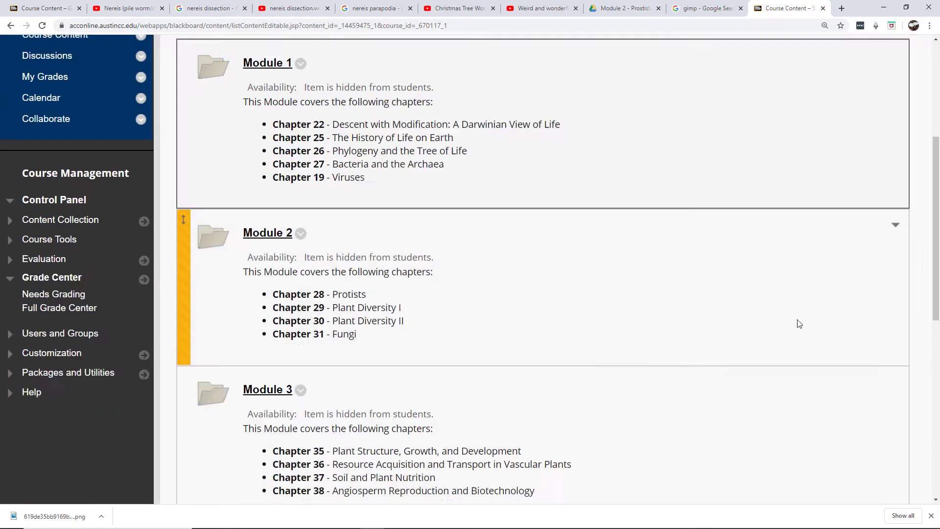
pyautogui.scroll(-2, 798, 323)
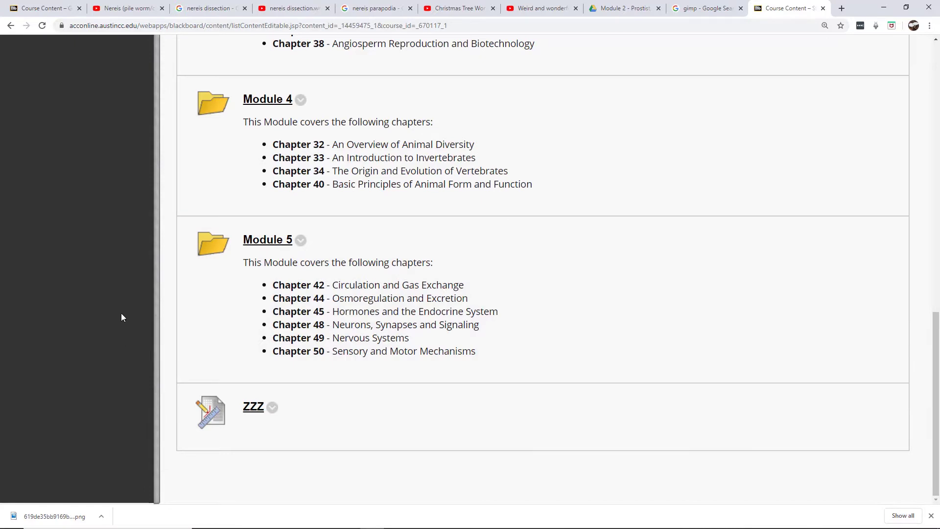
pyautogui.scroll(6, 121, 313)
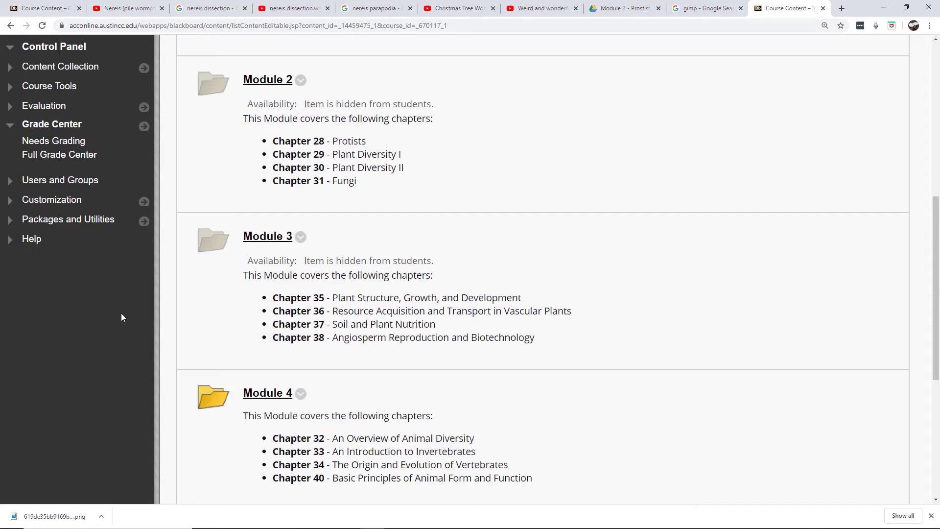
# Open the Full Grade Center, find the ZZZ column and view its available options
pyautogui.click(64, 159)
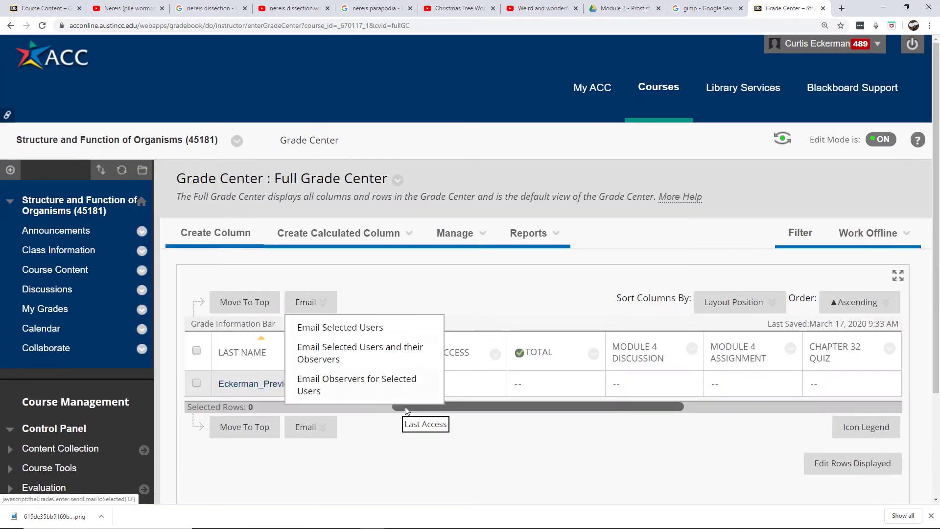
pyautogui.moveTo(489, 408); pyautogui.dragTo(675, 430)
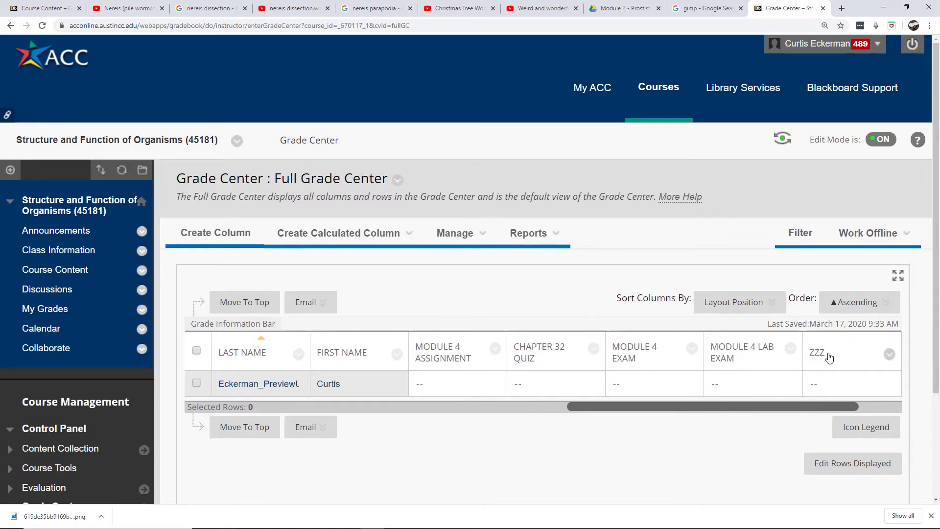
pyautogui.moveTo(832, 353)
pyautogui.click(889, 355)
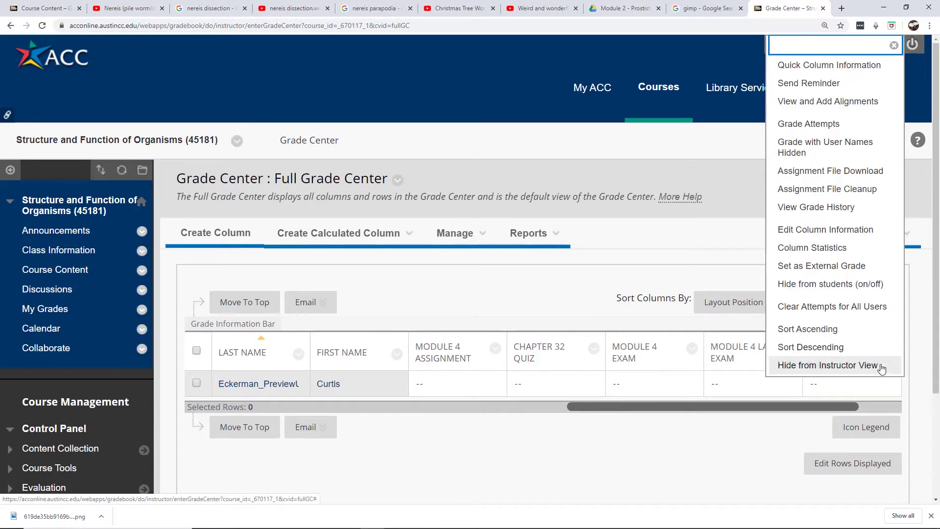
pyautogui.click(768, 440)
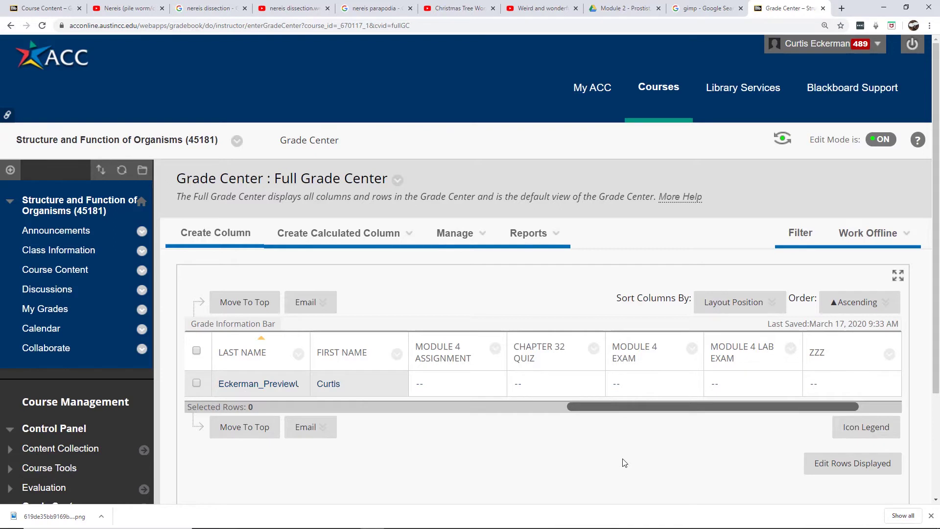
# Start a new grade column named "Exam #3" with the Grade Center name "Exam 3"
pyautogui.click(342, 235)
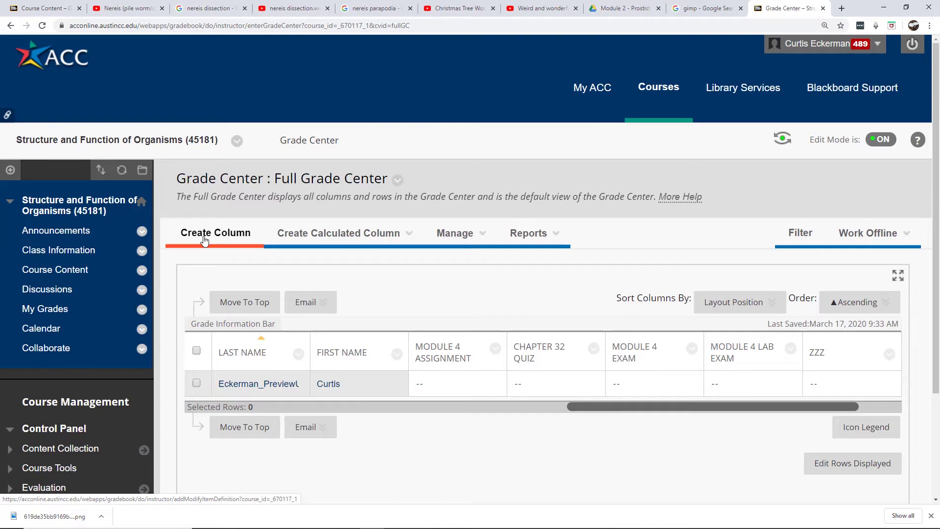
pyautogui.click(204, 241)
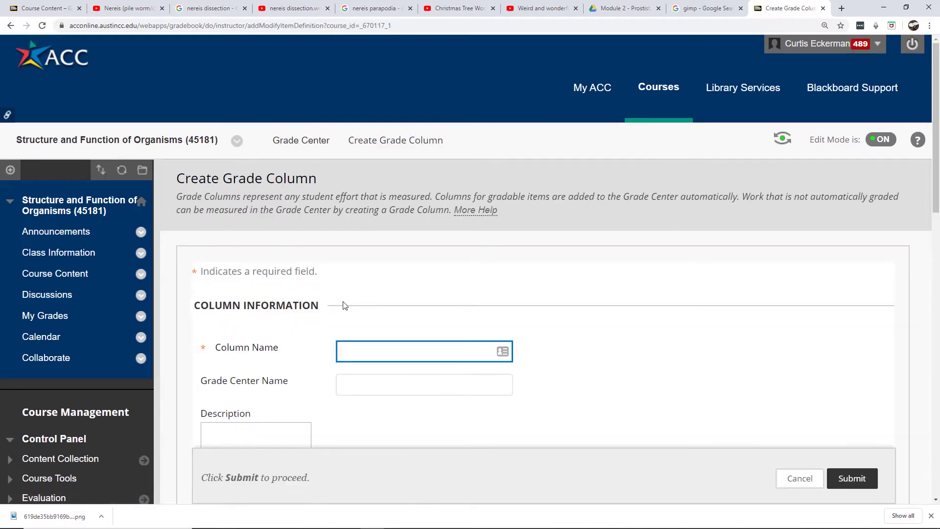
pyautogui.write('Exa')
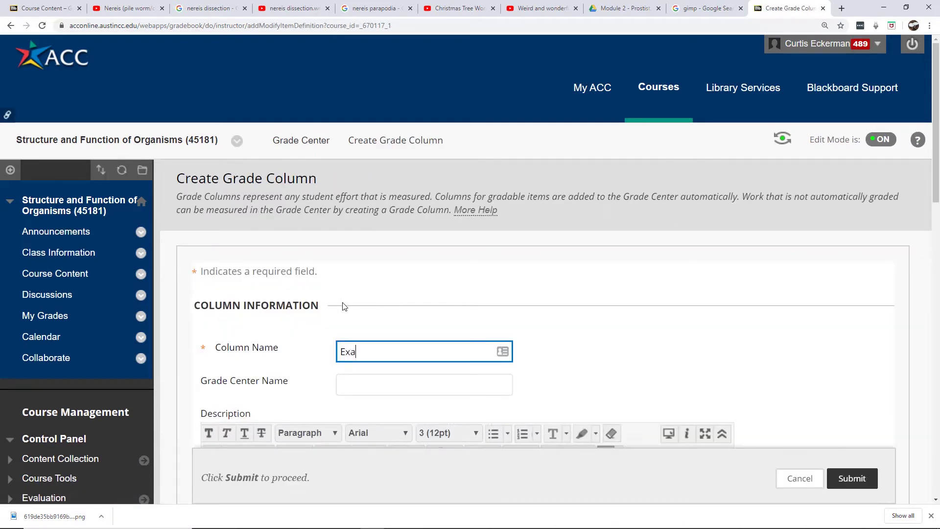
pyautogui.write('m #3')
pyautogui.scroll(-5, 915, 244)
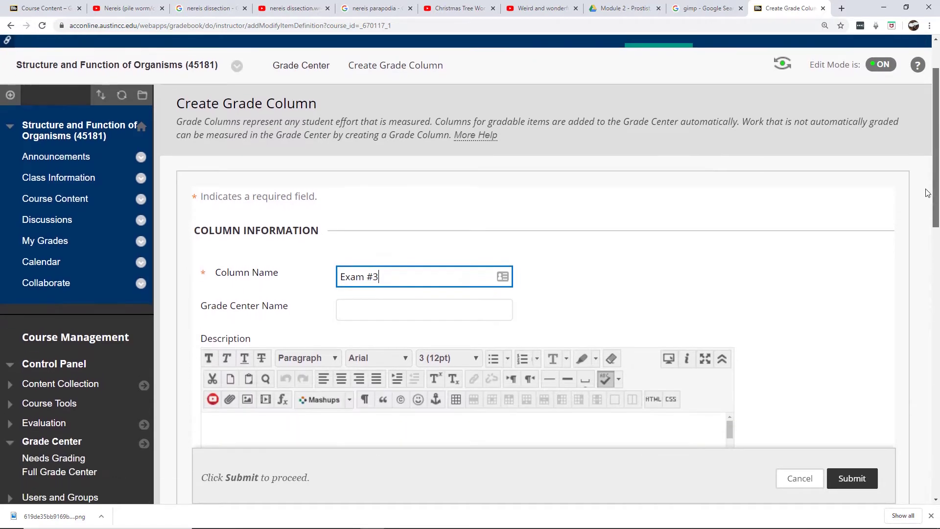
pyautogui.click(364, 137)
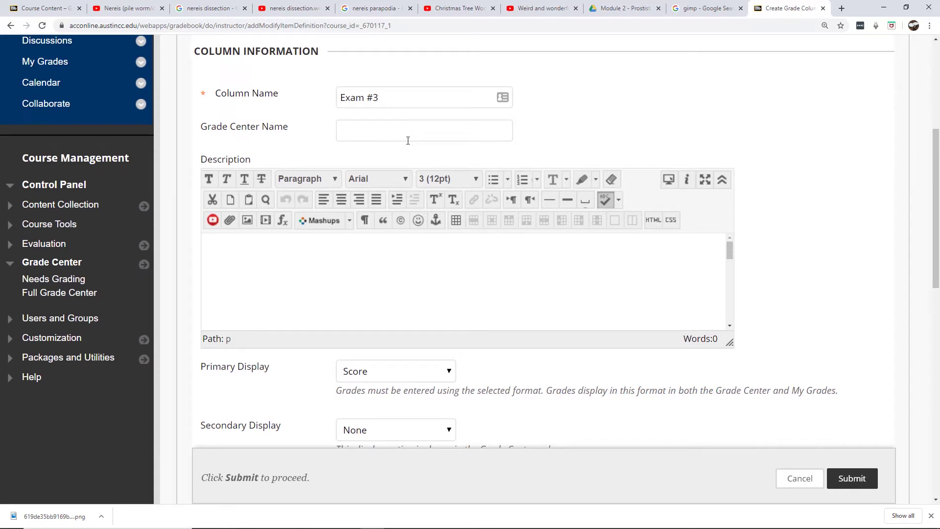
pyautogui.write('Exam 3')
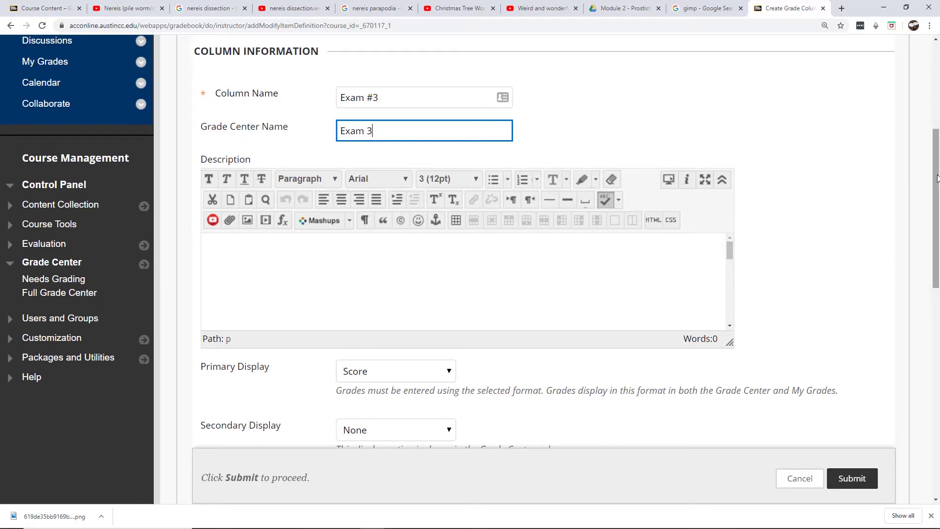
# Set the column's secondary display to Percentage and keep Score as its primary display
pyautogui.moveTo(937, 179); pyautogui.dragTo(937, 252)
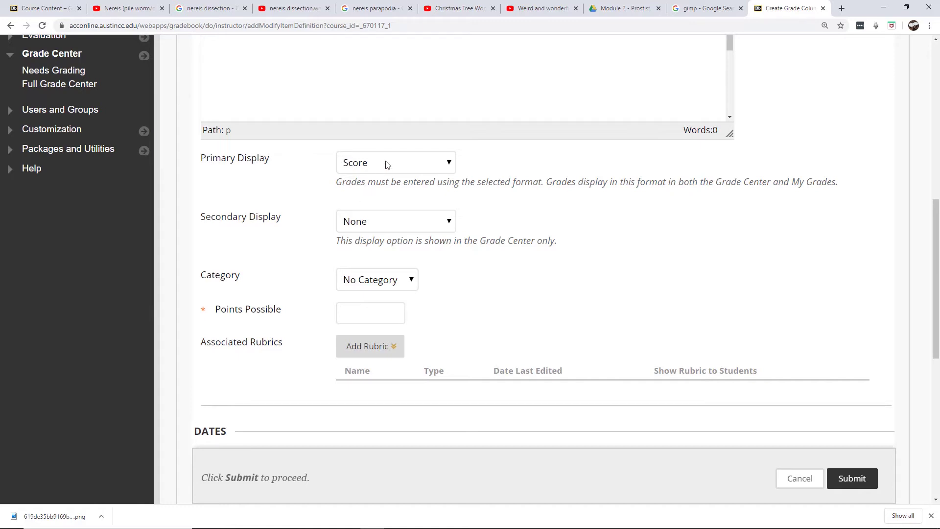
pyautogui.click(389, 224)
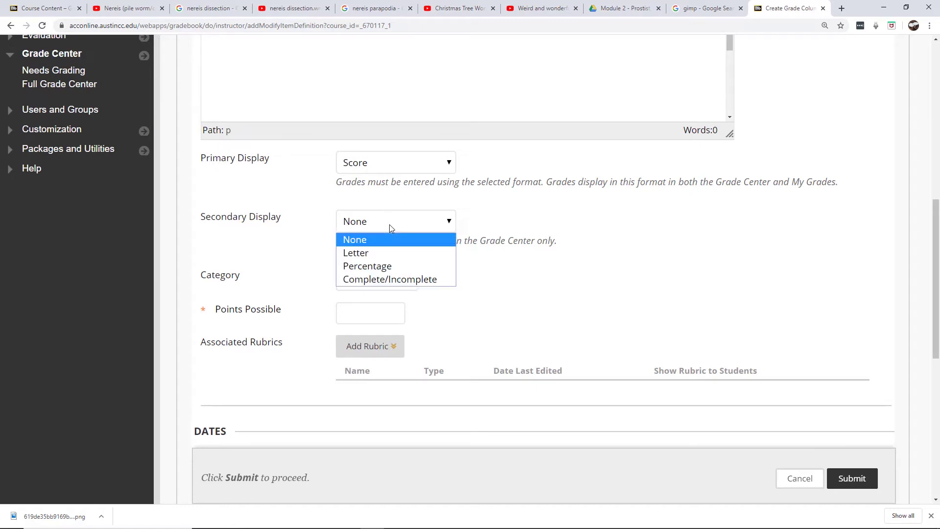
pyautogui.click(372, 266)
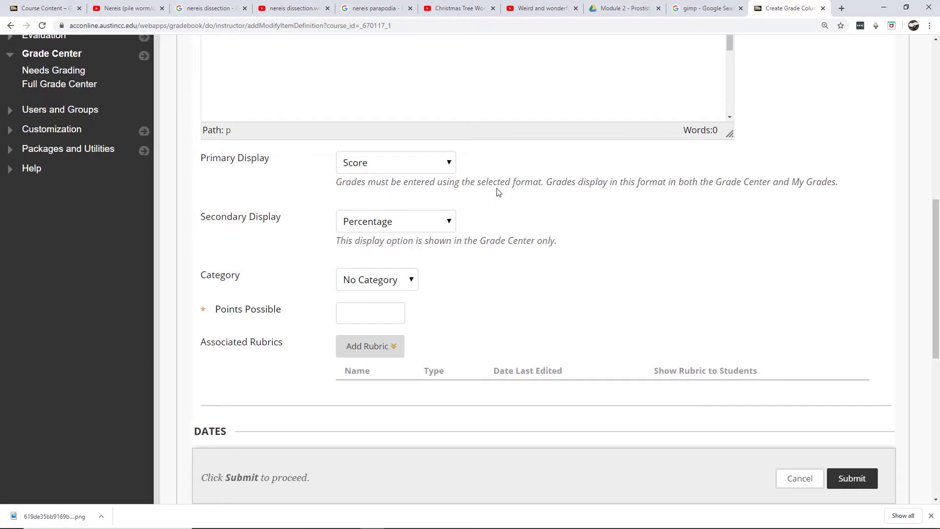
pyautogui.click(417, 168)
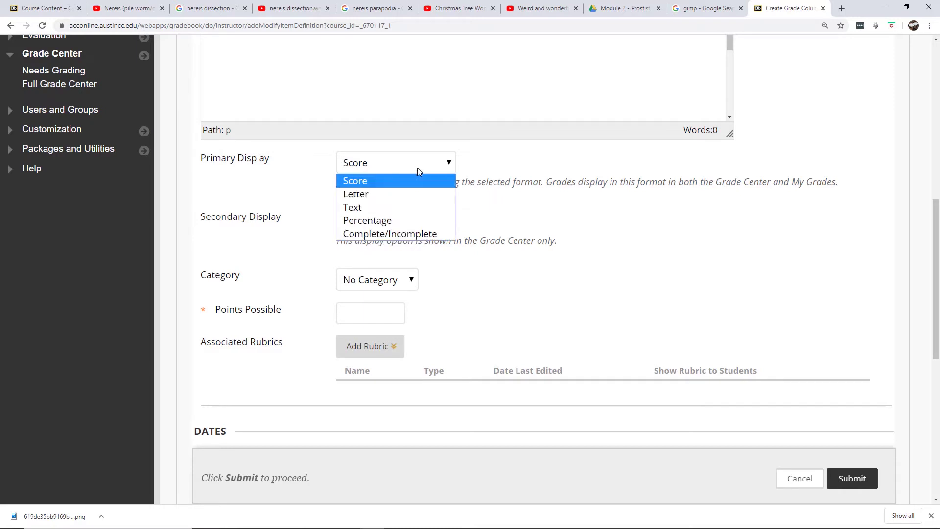
pyautogui.click(373, 180)
pyautogui.click(396, 222)
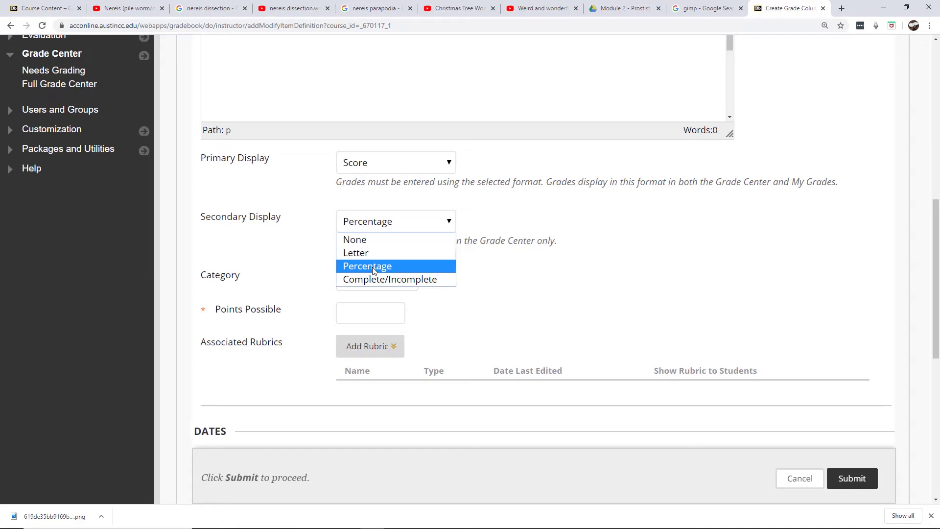
pyautogui.click(561, 248)
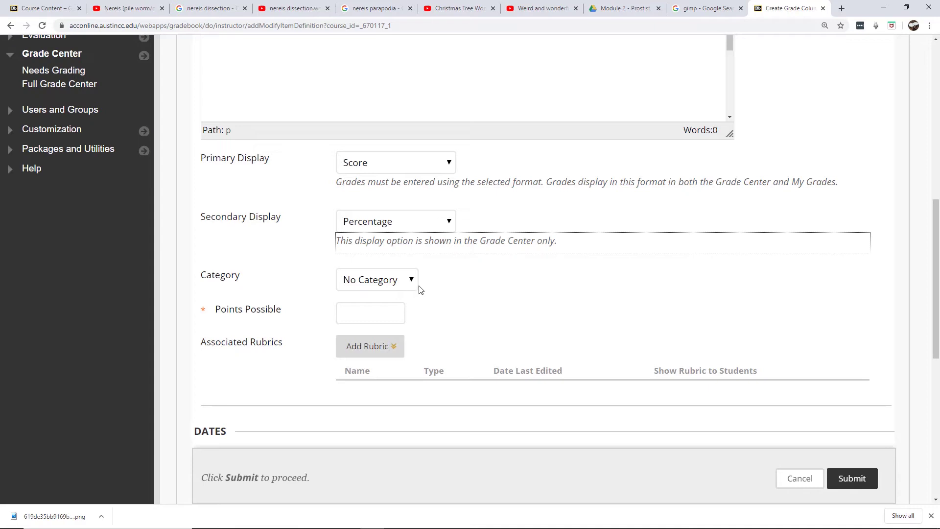
# Assign the new grade column to the Test category and set its points possible to 70
pyautogui.click(405, 286)
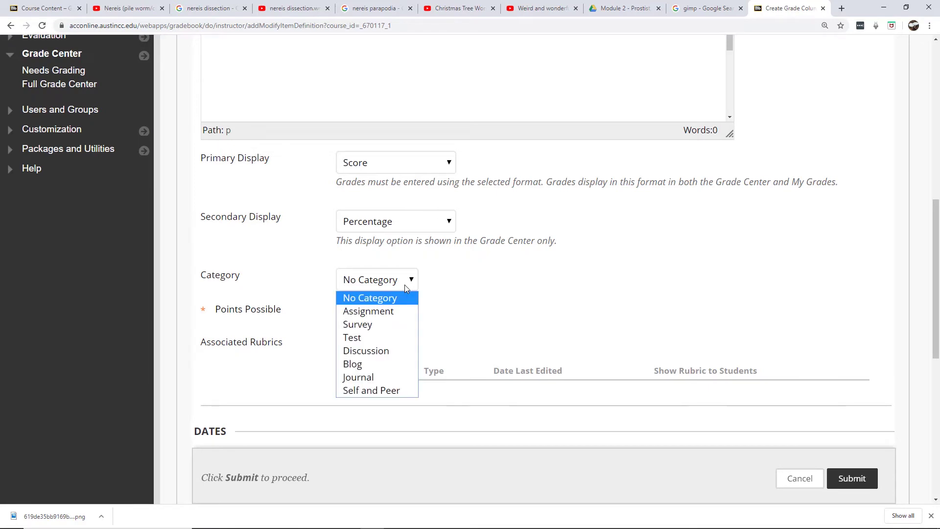
pyautogui.click(363, 337)
pyautogui.click(363, 316)
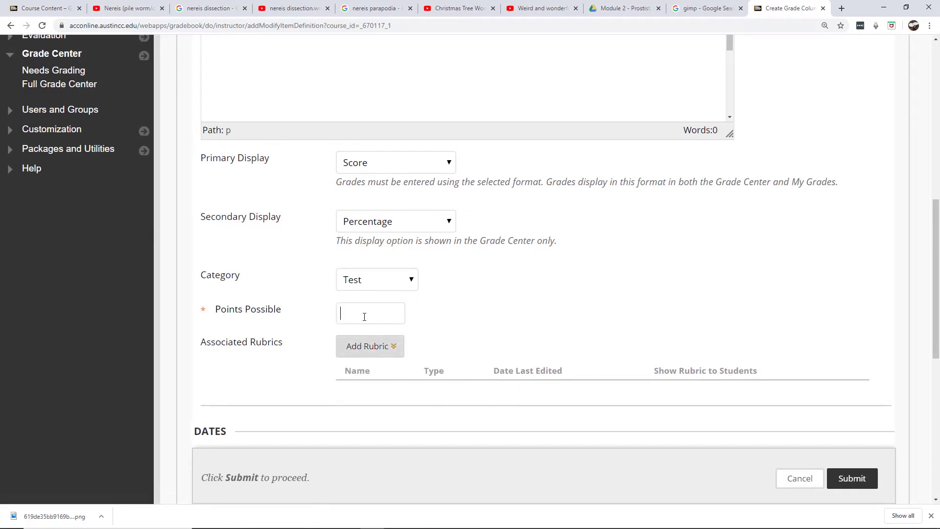
pyautogui.write('70')
pyautogui.click(476, 307)
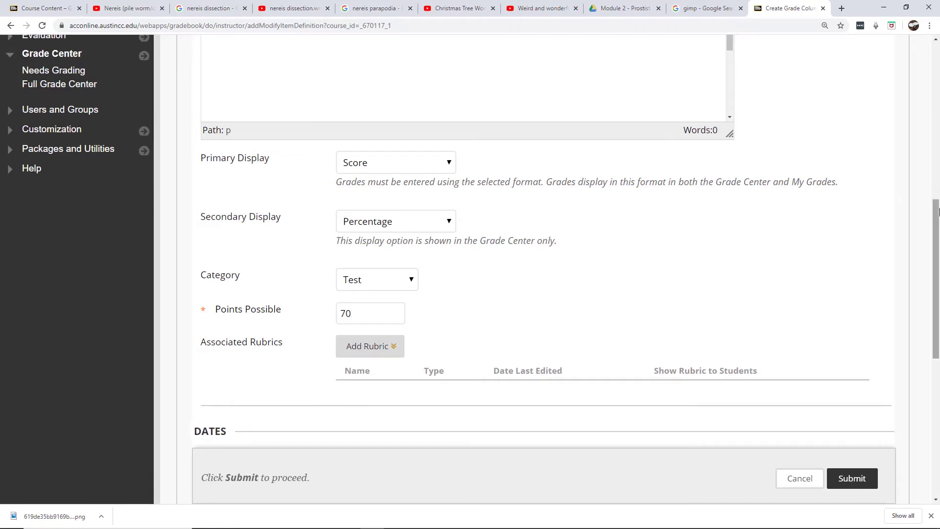
# Review the due date and visibility options, keep them as they are, and submit the new column
pyautogui.moveTo(937, 216); pyautogui.dragTo(928, 239)
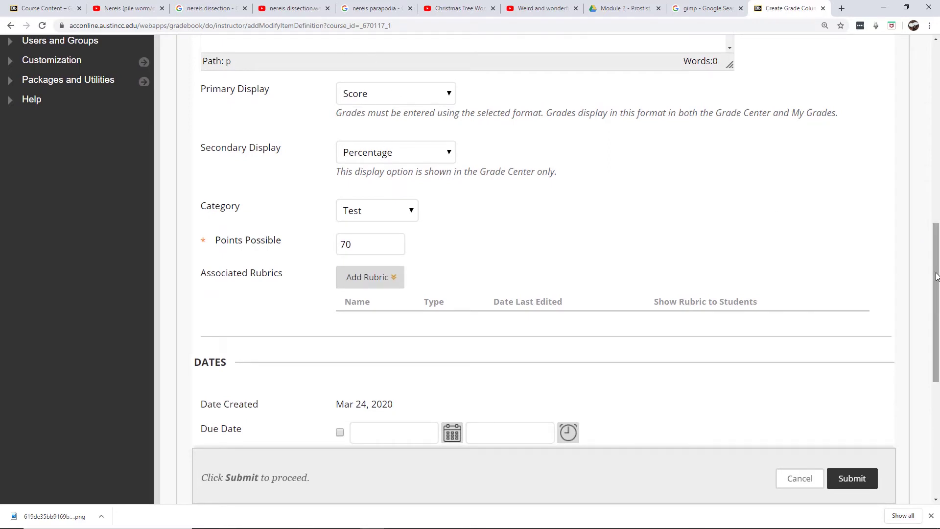
pyautogui.moveTo(932, 281); pyautogui.dragTo(923, 372)
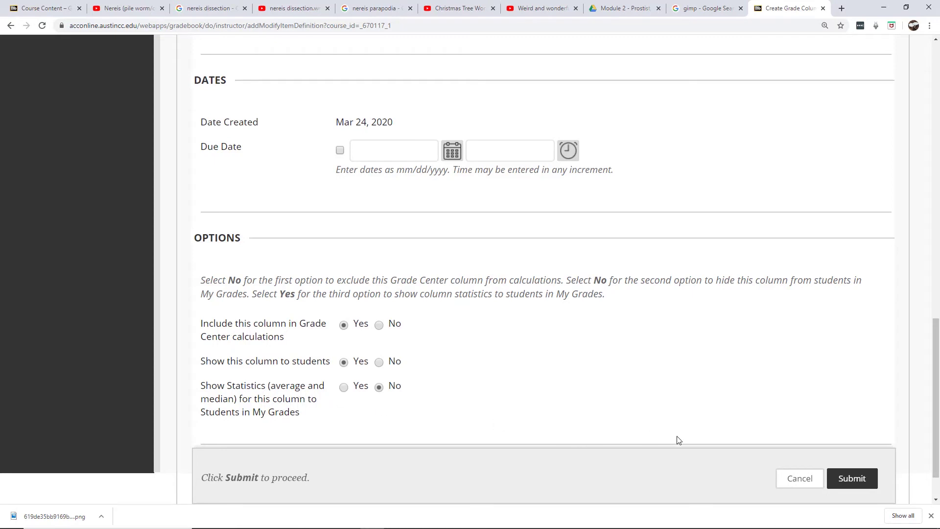
pyautogui.click(855, 481)
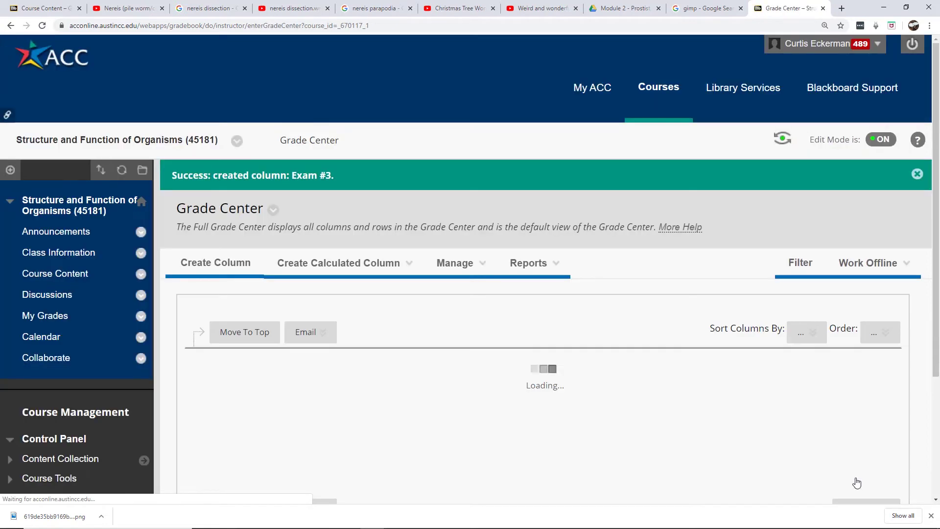
# Enter a grade of 55 for the preview student in the Exam 3 column of the Full Grade Center
pyautogui.moveTo(618, 436); pyautogui.dragTo(698, 444)
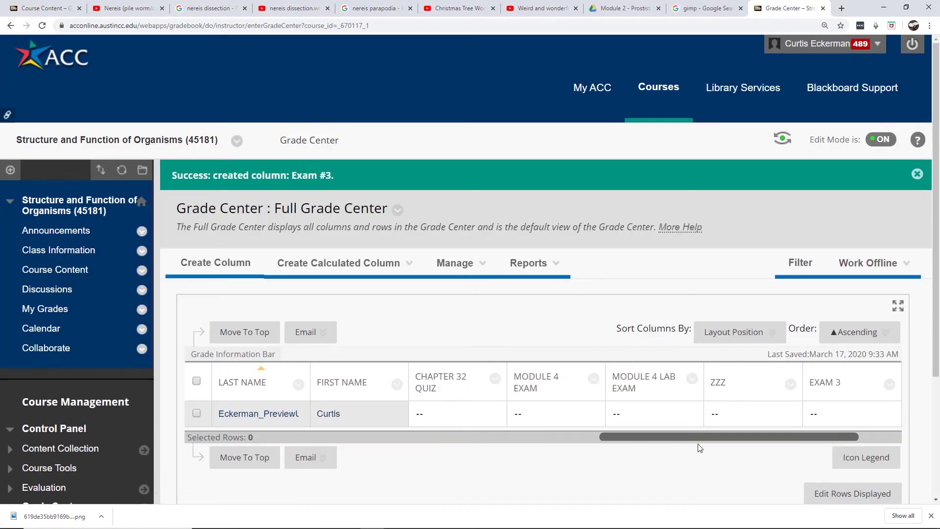
pyautogui.moveTo(834, 386)
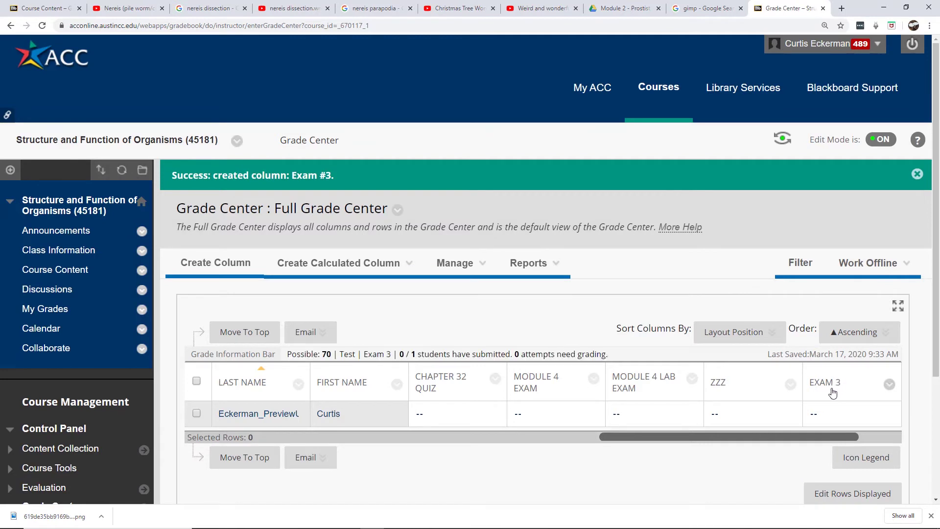
pyautogui.click(825, 414)
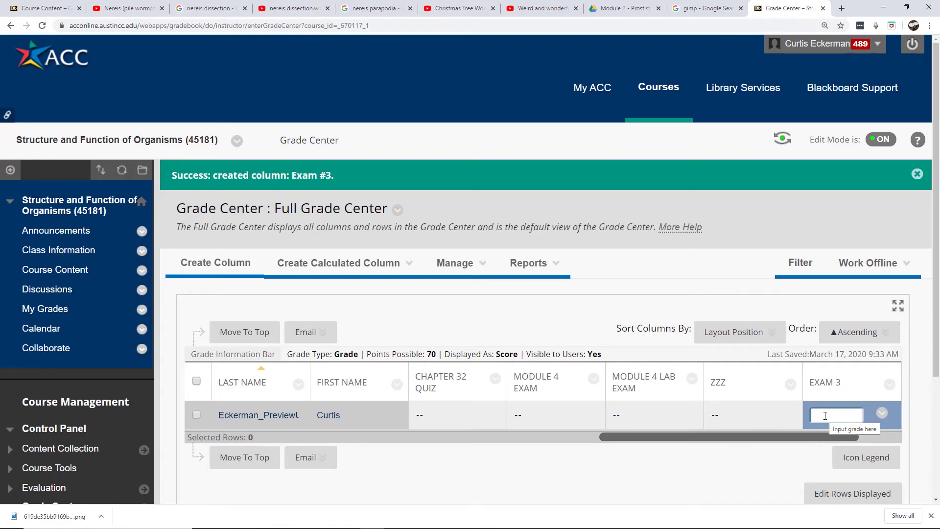
pyautogui.write('5')
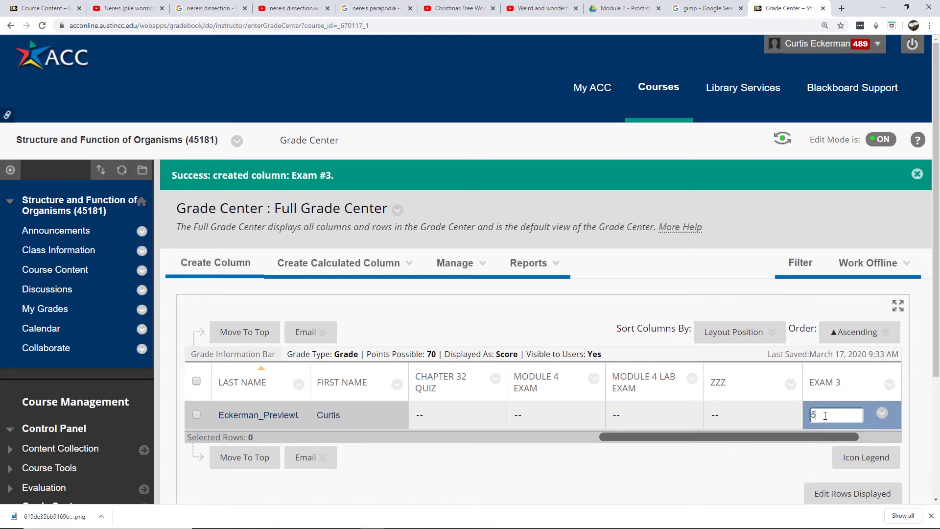
pyautogui.write('5')
pyautogui.press('Return')
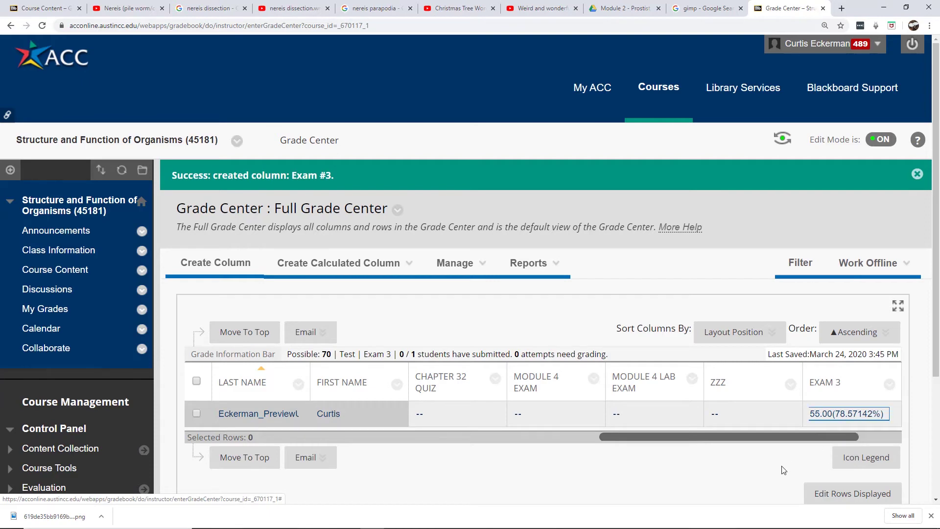
pyautogui.click(822, 416)
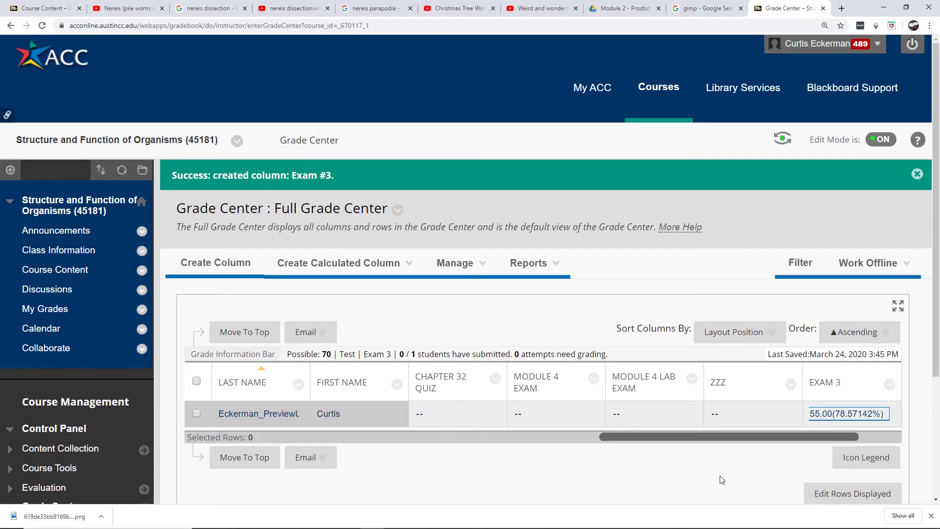
# Open the Exam 3 column's information for editing and set its primary display to Percentage
pyautogui.click(890, 384)
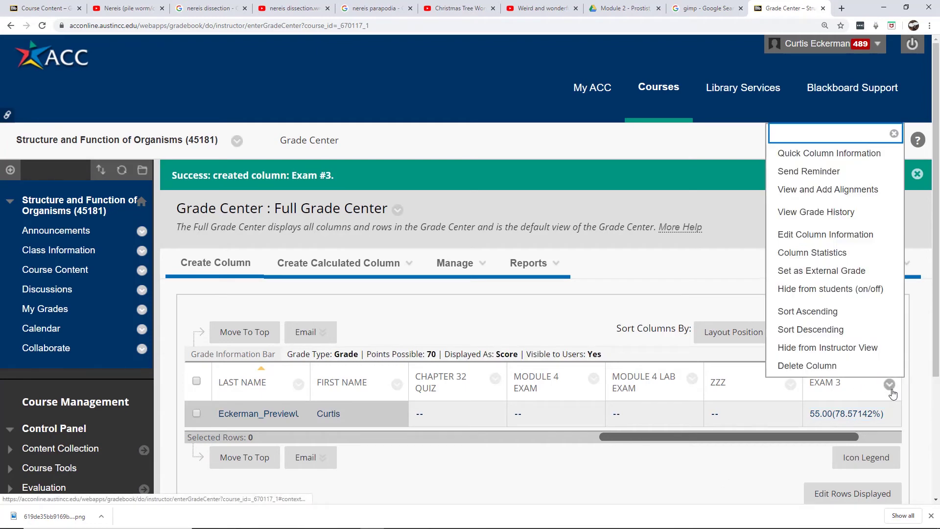
pyautogui.click(859, 235)
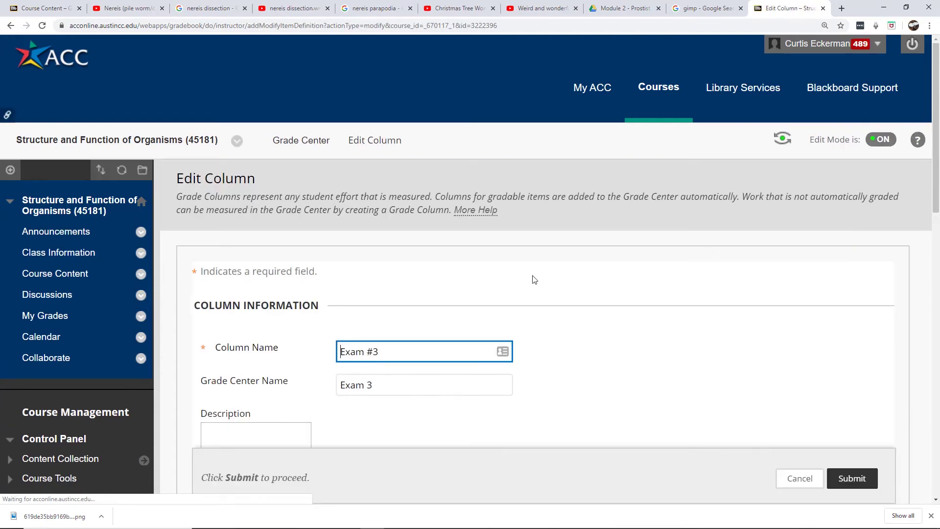
pyautogui.scroll(-8, 930, 245)
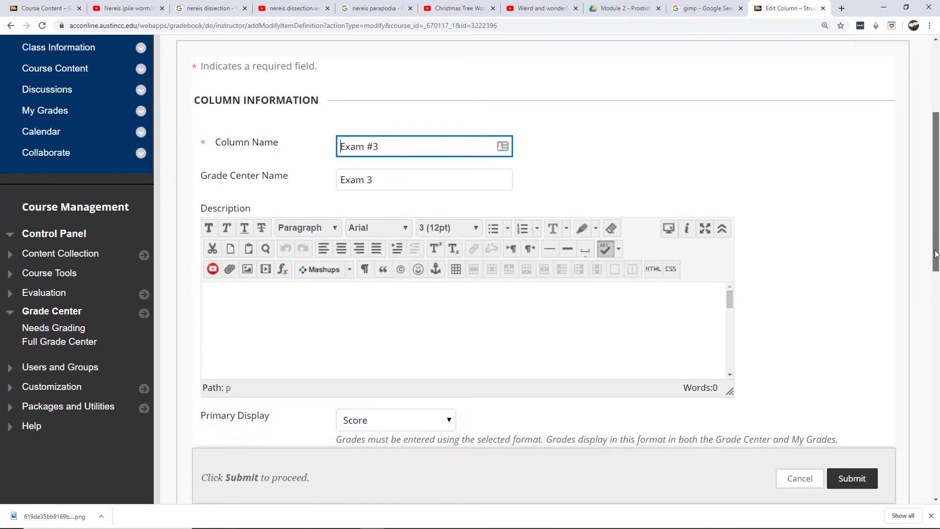
pyautogui.scroll(-1, 926, 305)
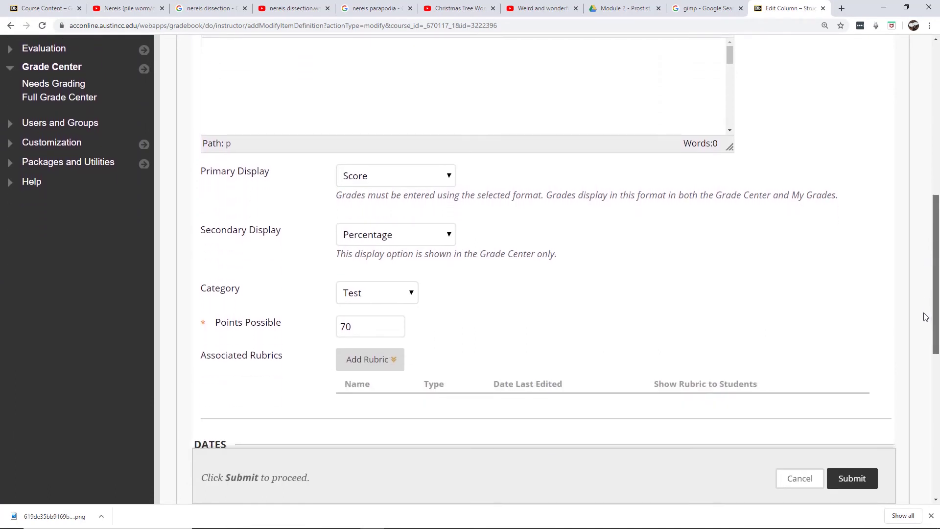
pyautogui.scroll(1, 927, 313)
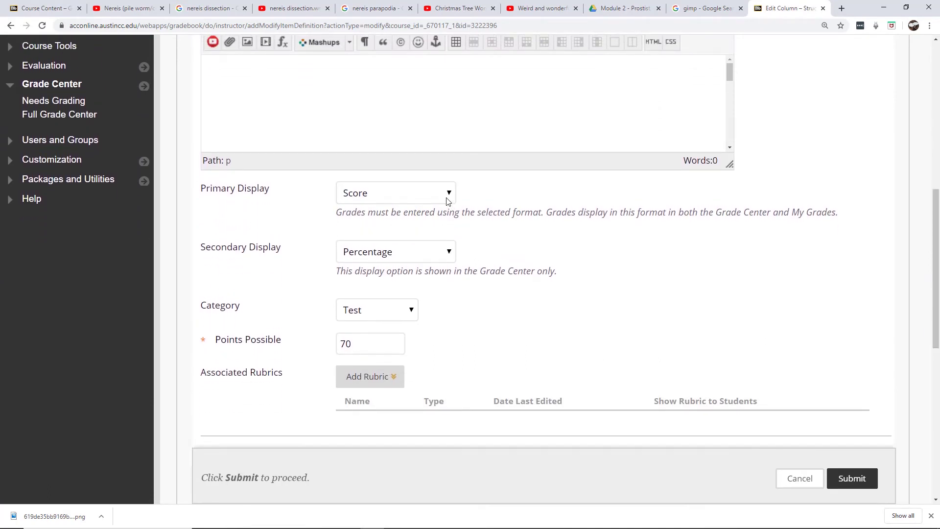
pyautogui.click(448, 196)
pyautogui.click(350, 252)
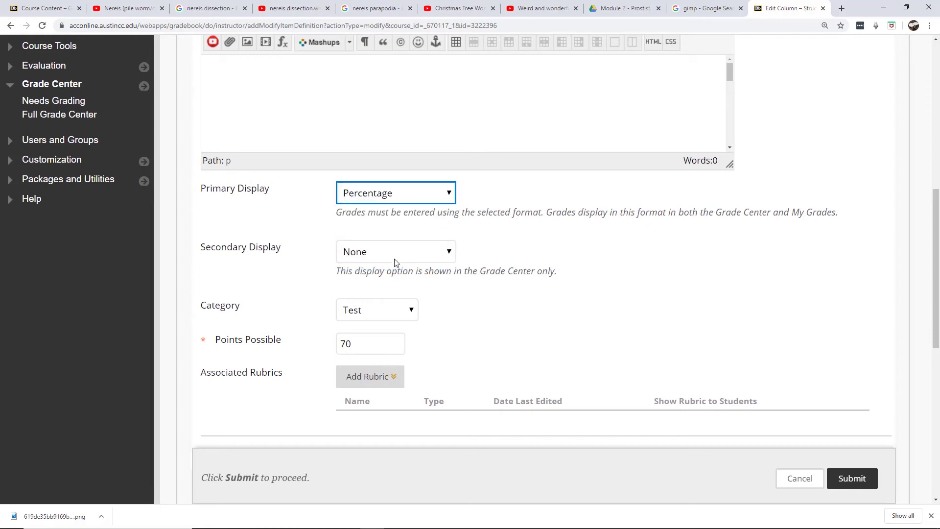
# Set the column's secondary display to Score, submit the change and check the student's Exam 3 grade cell
pyautogui.click(394, 255)
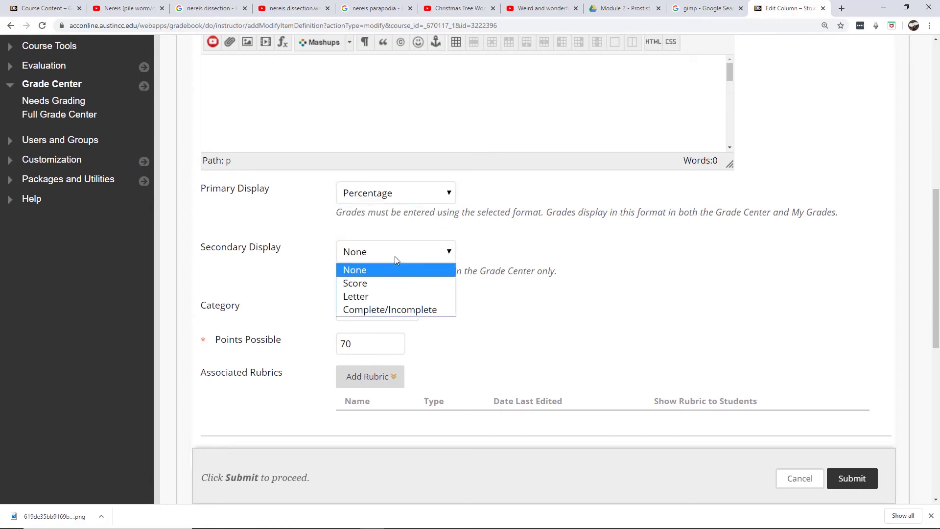
pyautogui.click(364, 284)
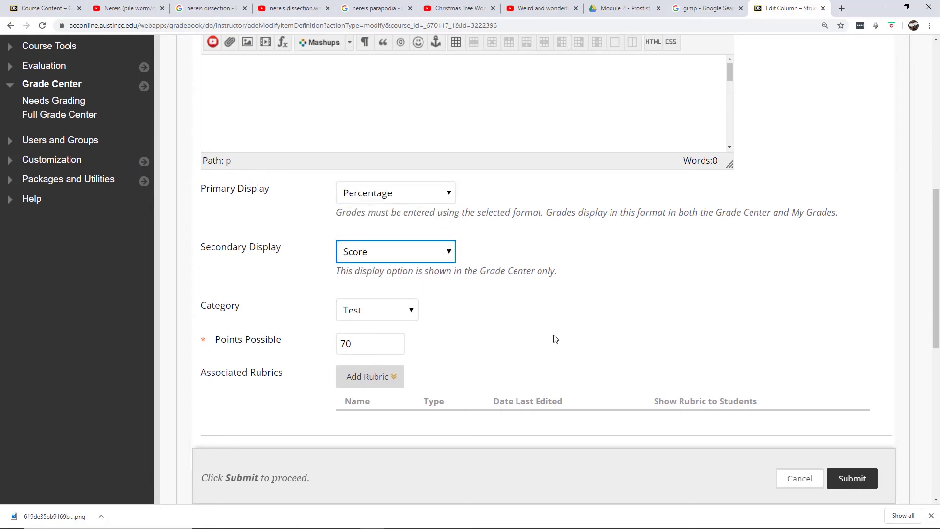
pyautogui.click(856, 484)
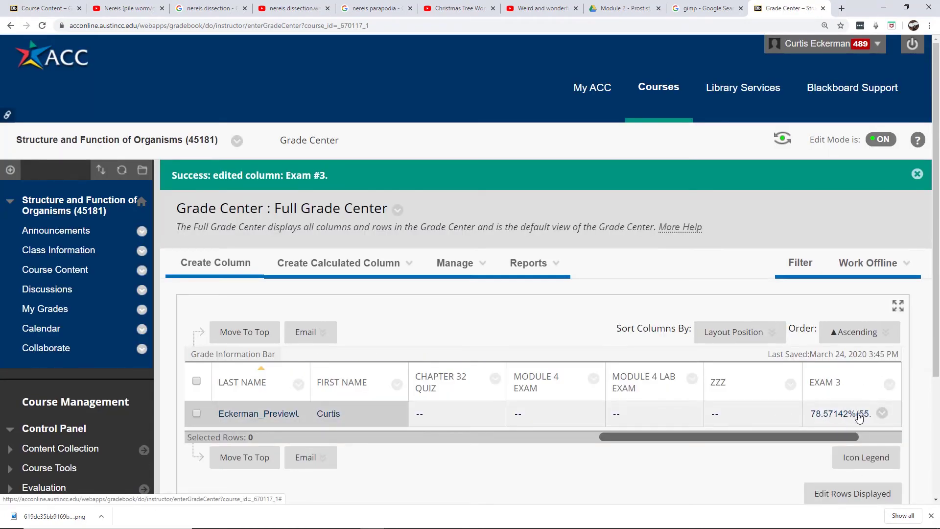
pyautogui.click(840, 417)
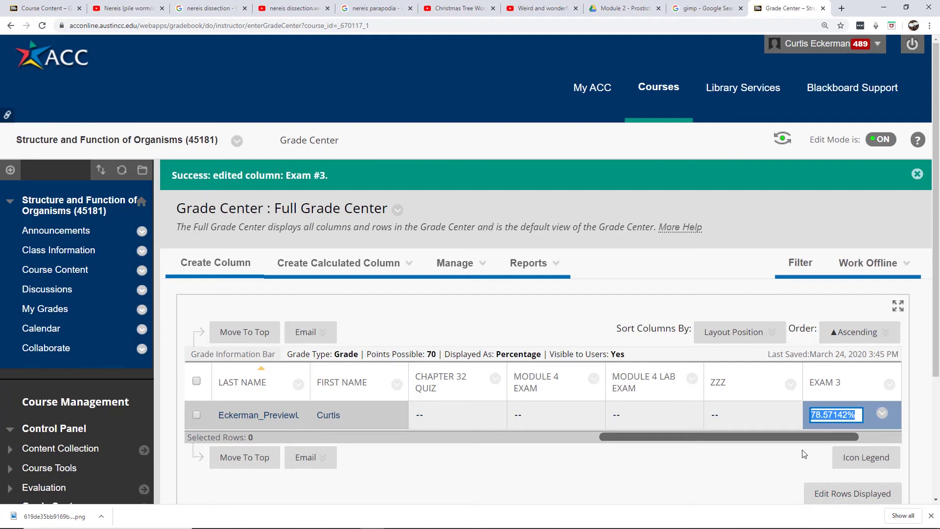
pyautogui.click(748, 468)
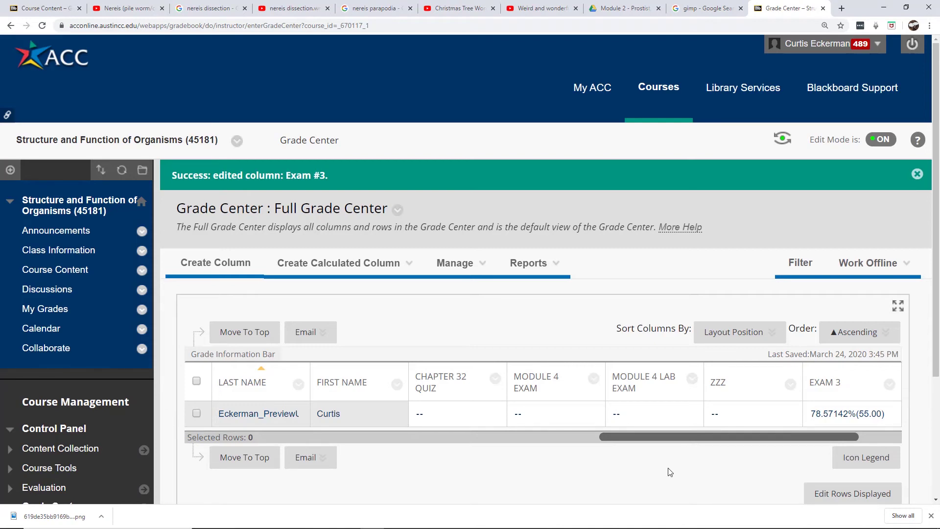
# Start a calculated Average Column and name it "Course Grade"
pyautogui.click(323, 268)
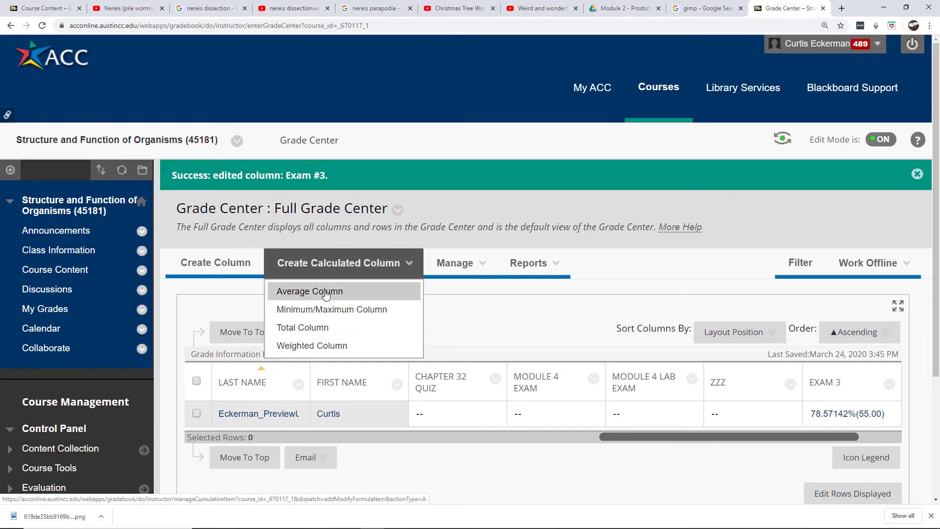
pyautogui.click(325, 291)
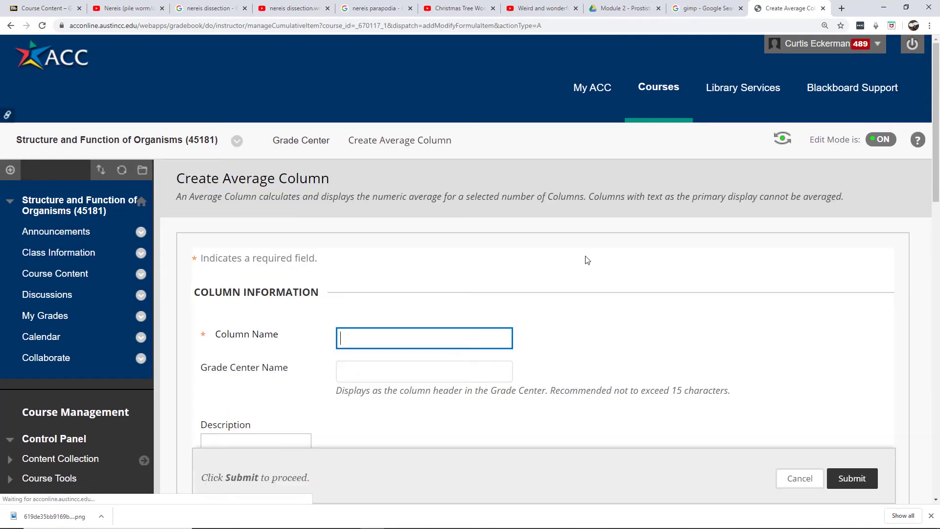
pyautogui.scroll(-4, 935, 186)
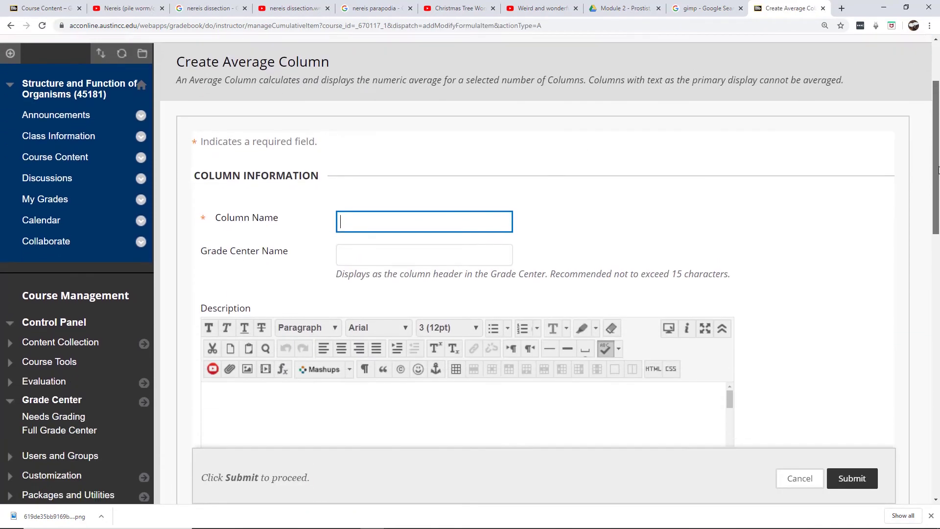
pyautogui.click(498, 146)
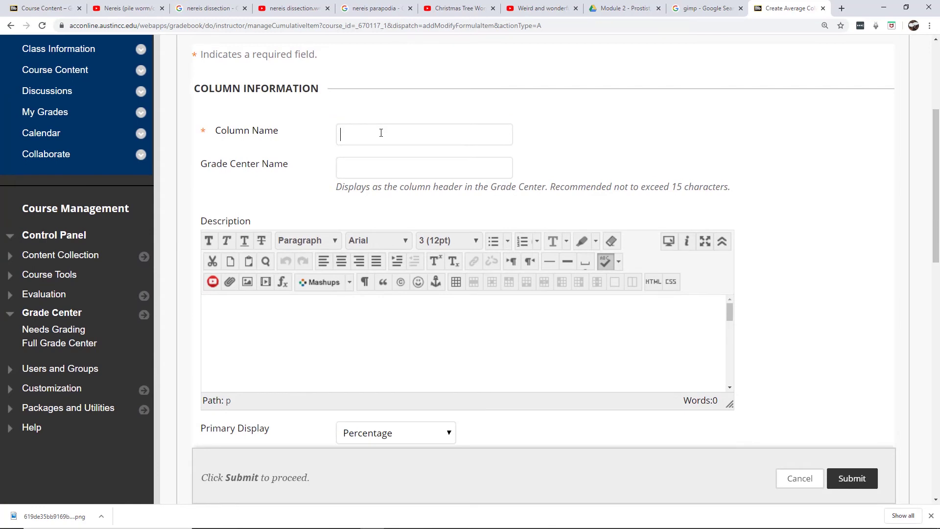
pyautogui.click(380, 132)
pyautogui.write('Cla')
pyautogui.write('ourse Grade')
# Limit the average to Selected Columns and Categories instead of all grade columns
pyautogui.moveTo(937, 158); pyautogui.dragTo(936, 243)
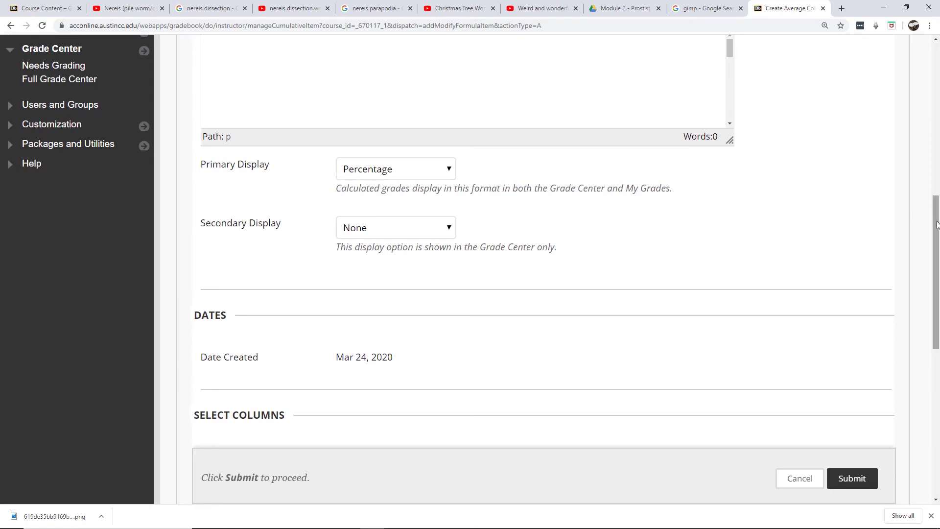
pyautogui.scroll(-5, 917, 215)
pyautogui.scroll(-2, 911, 337)
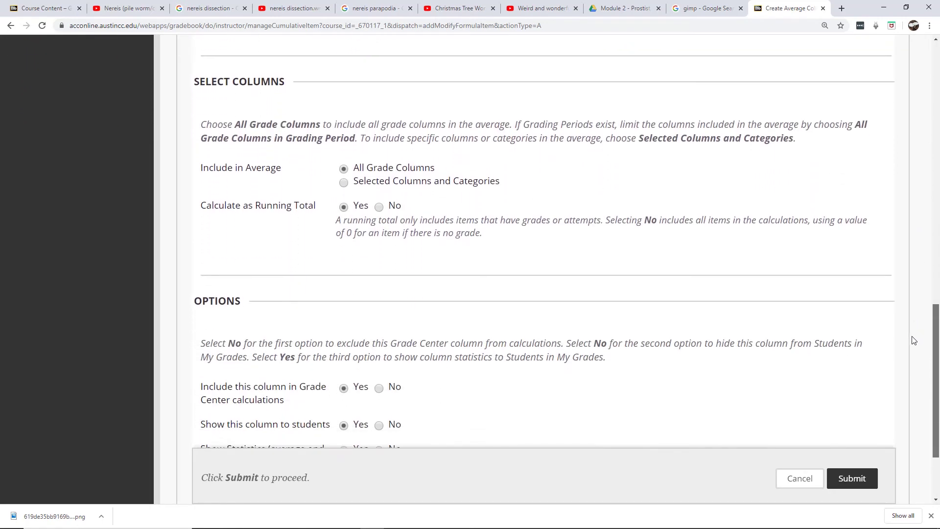
pyautogui.scroll(1, 911, 340)
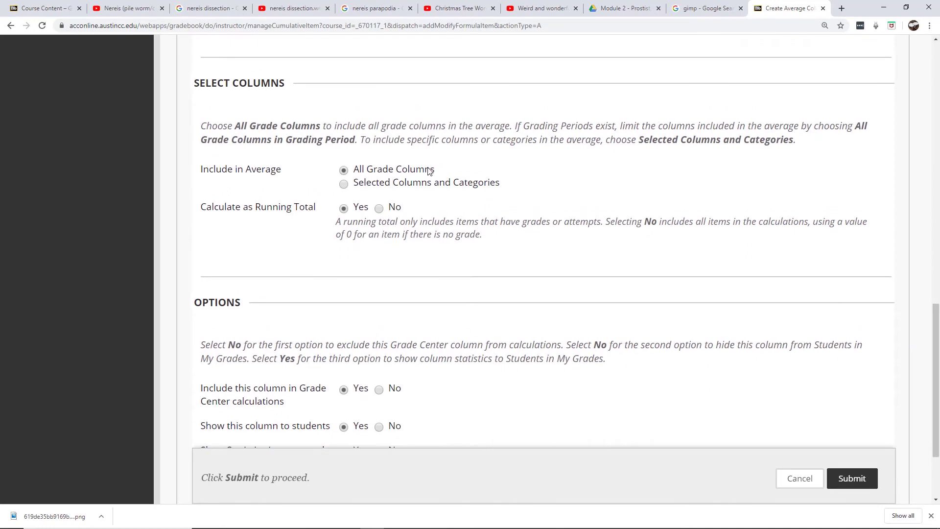
pyautogui.click(343, 184)
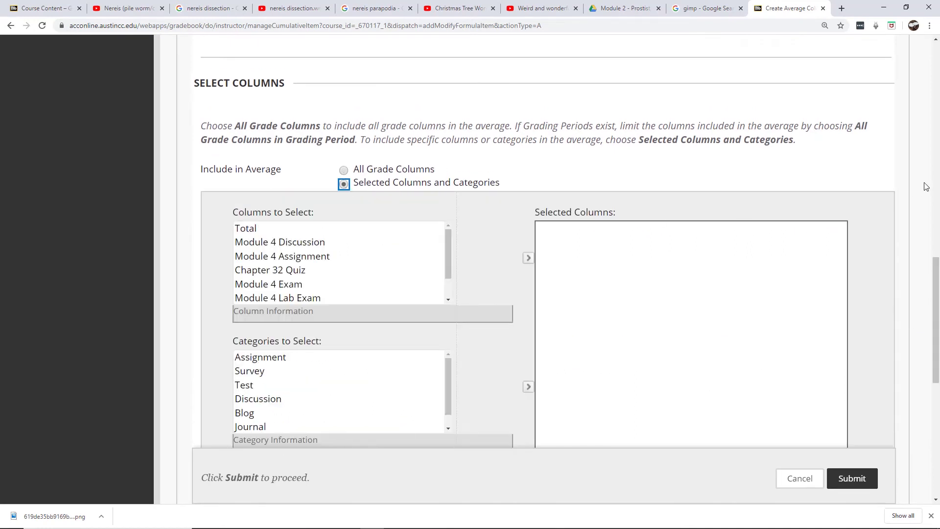
pyautogui.moveTo(937, 281); pyautogui.dragTo(935, 305)
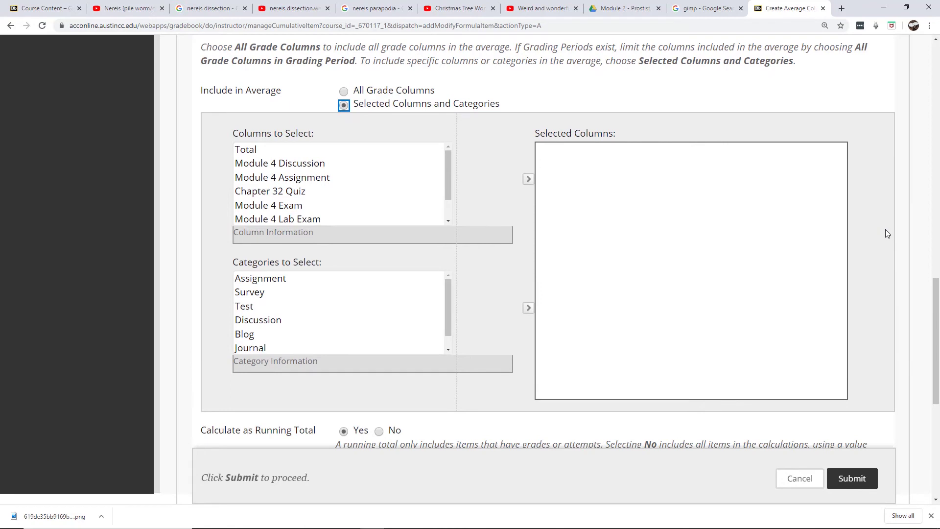
# Add the Module 4 Discussion, Module 4 Assignment, Chapter 32 Quiz, Module 4 Exam and Module 4 Lab Exam columns to the average and submit it
pyautogui.click(289, 204)
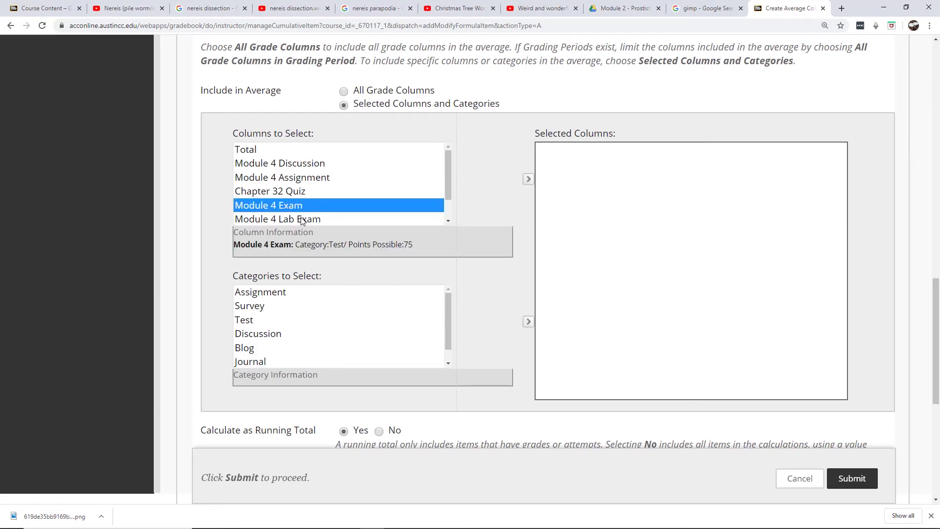
pyautogui.keyDown('ctrl'); pyautogui.click(302, 219); pyautogui.keyUp('ctrl')
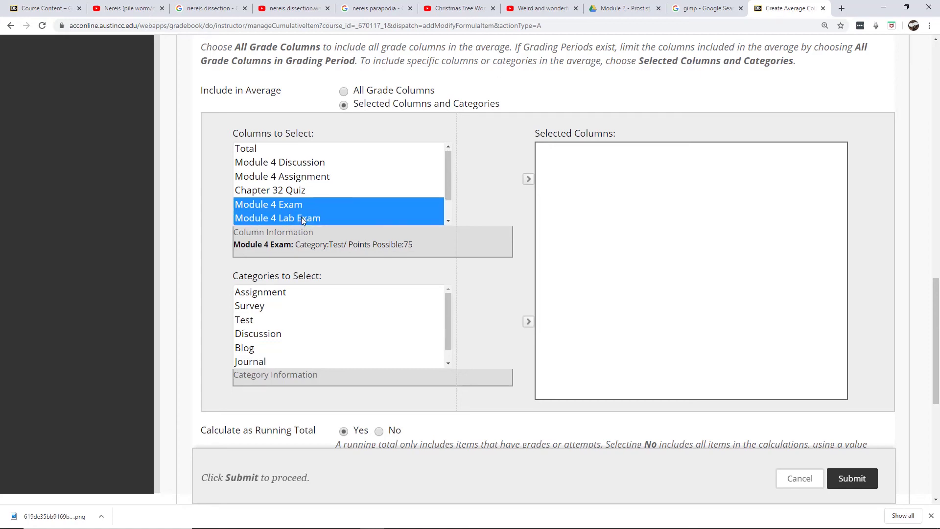
pyautogui.click(294, 191)
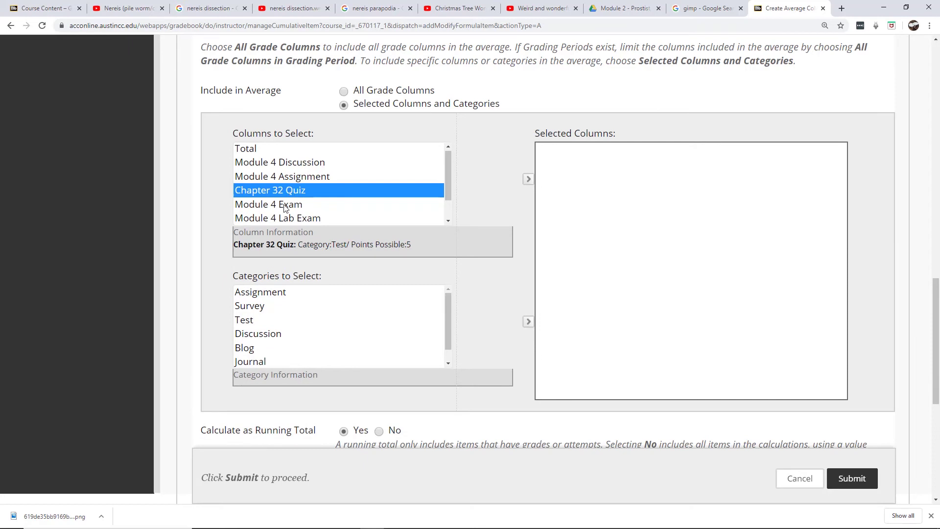
pyautogui.keyDown('ctrl'); pyautogui.click(285, 207); pyautogui.keyUp('ctrl')
pyautogui.keyDown('ctrl'); pyautogui.click(288, 220); pyautogui.keyUp('ctrl')
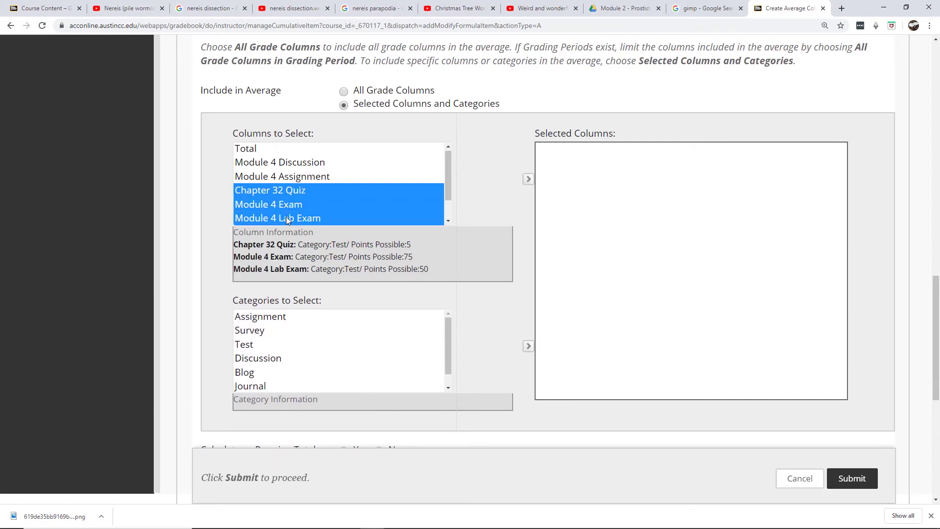
pyautogui.keyDown('ctrl'); pyautogui.click(289, 164); pyautogui.keyUp('ctrl')
pyautogui.keyDown('ctrl'); pyautogui.click(289, 176); pyautogui.keyUp('ctrl')
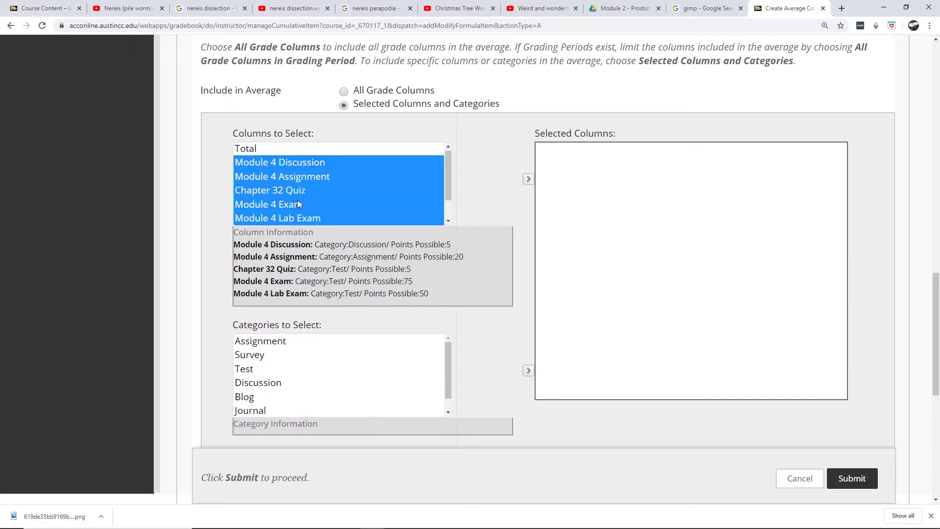
pyautogui.click(528, 180)
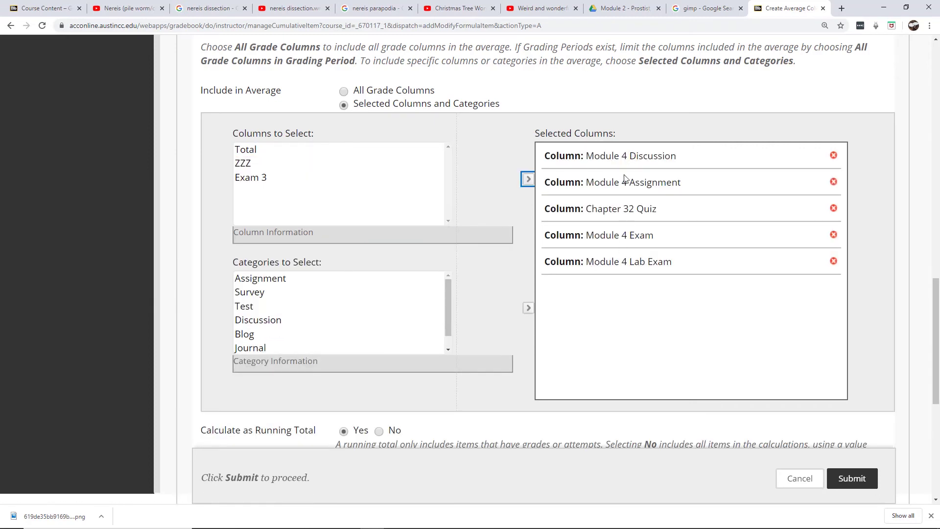
pyautogui.click(860, 483)
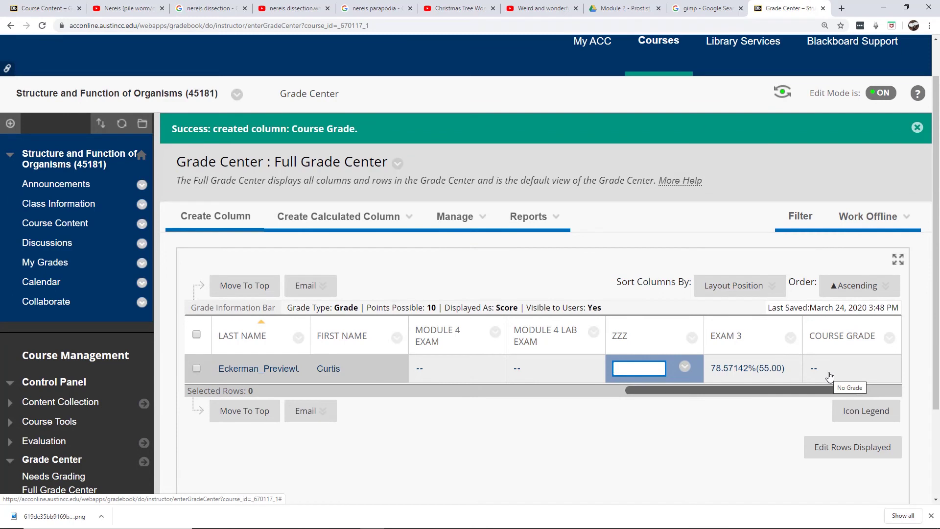
pyautogui.click(639, 369)
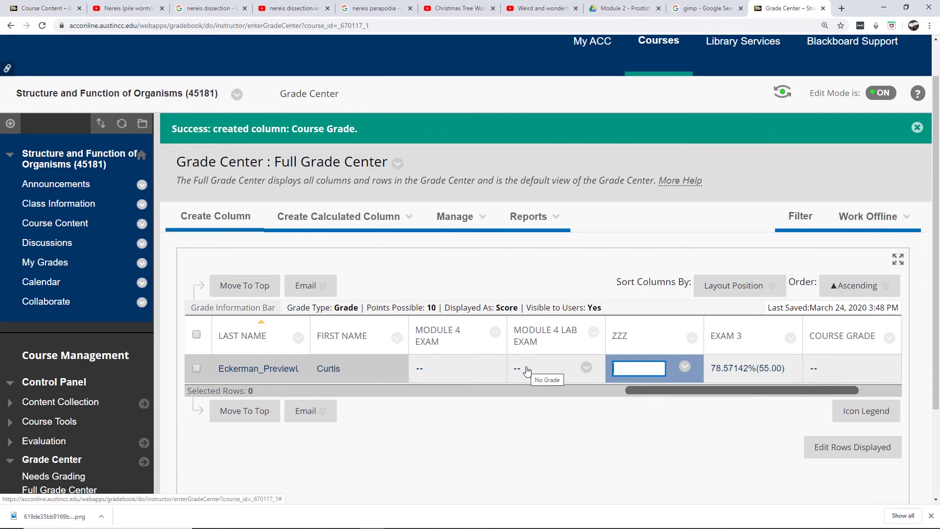
# Edit the Course Grade column's information to add ZZZ and Exam 3 to its selected columns, and submit the change
pyautogui.click(888, 337)
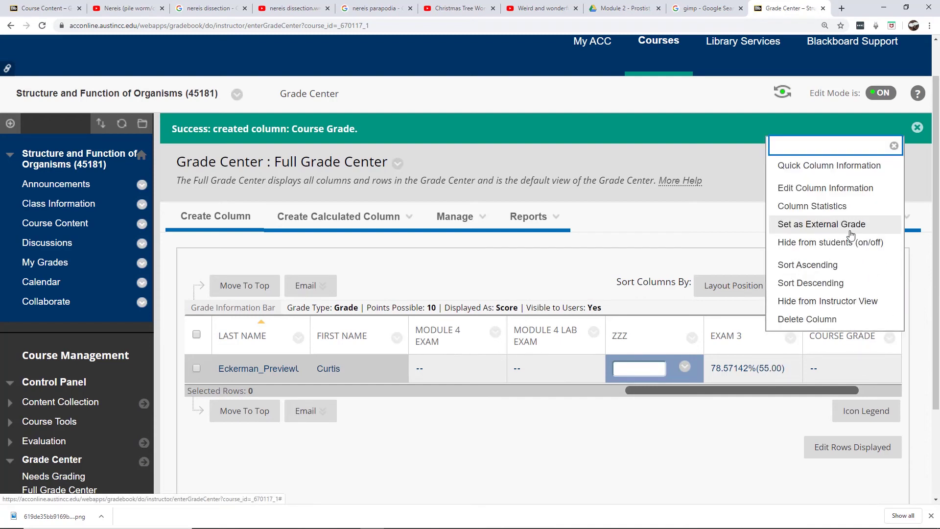
pyautogui.click(781, 188)
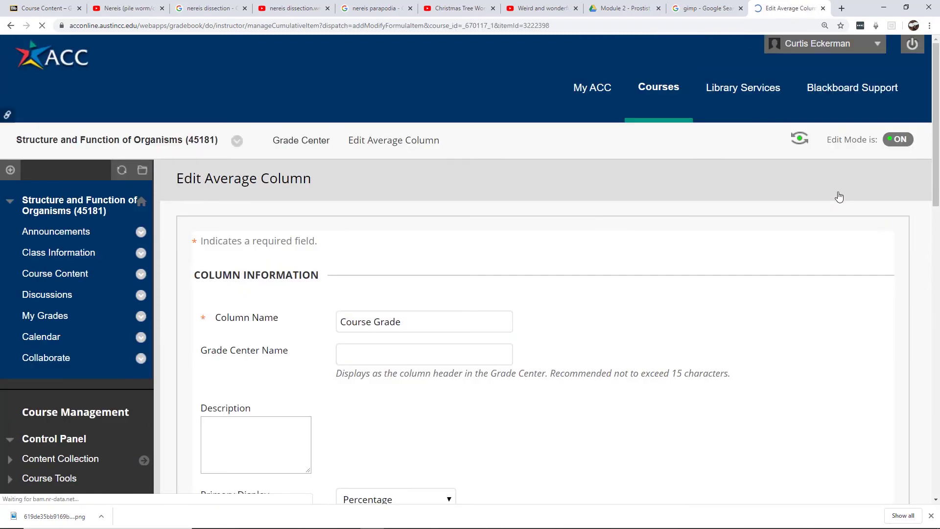
pyautogui.moveTo(936, 123); pyautogui.dragTo(937, 178)
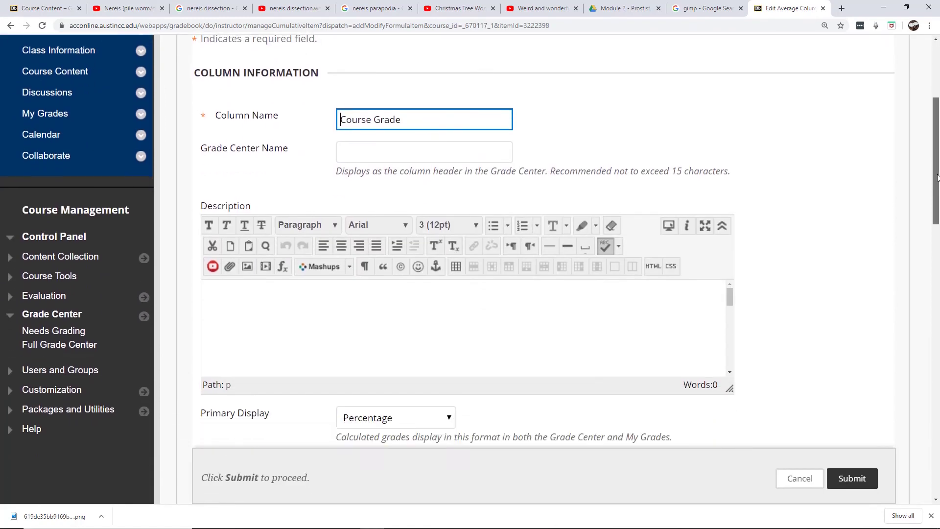
pyautogui.scroll(-10, 377, 229)
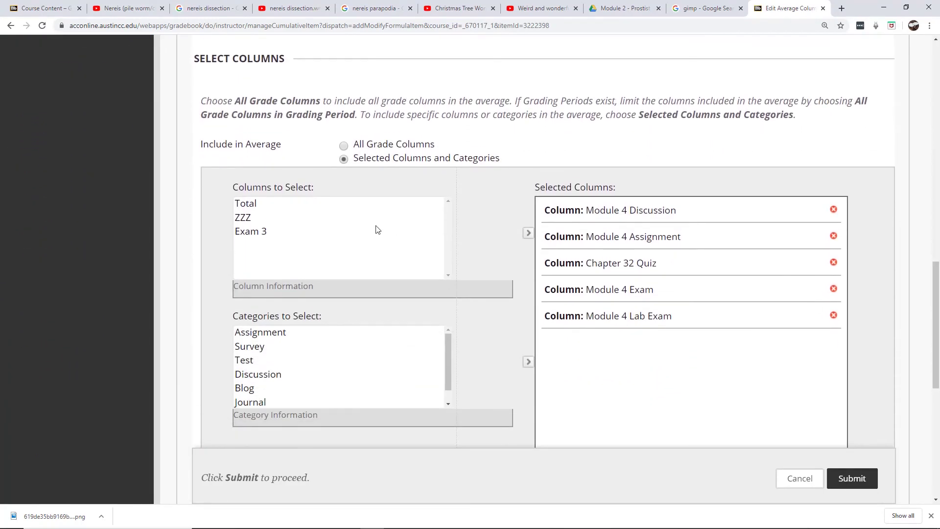
pyautogui.click(257, 221)
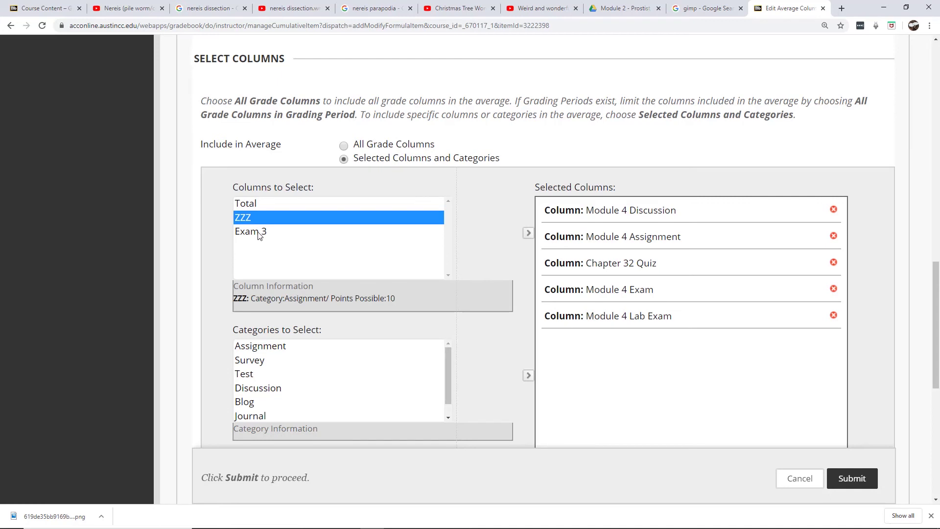
pyautogui.keyDown('ctrl'); pyautogui.click(259, 232); pyautogui.keyUp('ctrl')
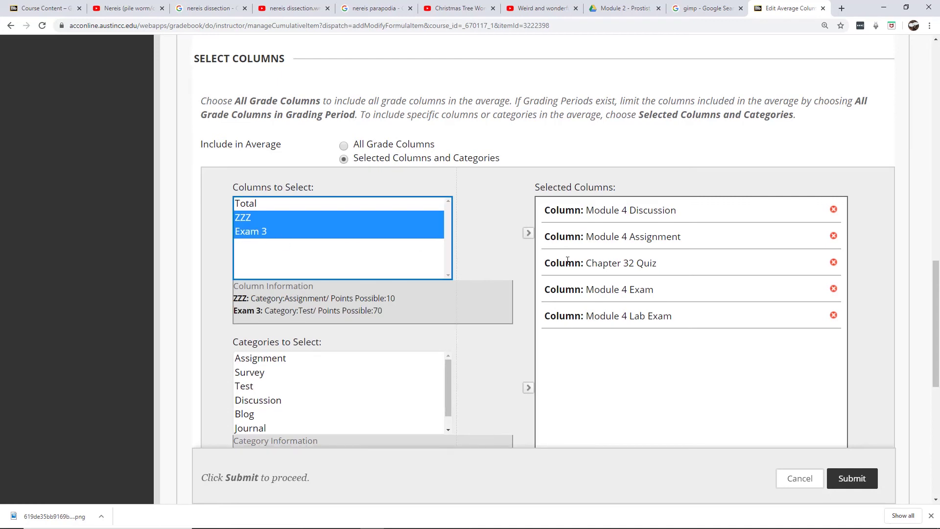
pyautogui.click(528, 233)
pyautogui.click(864, 481)
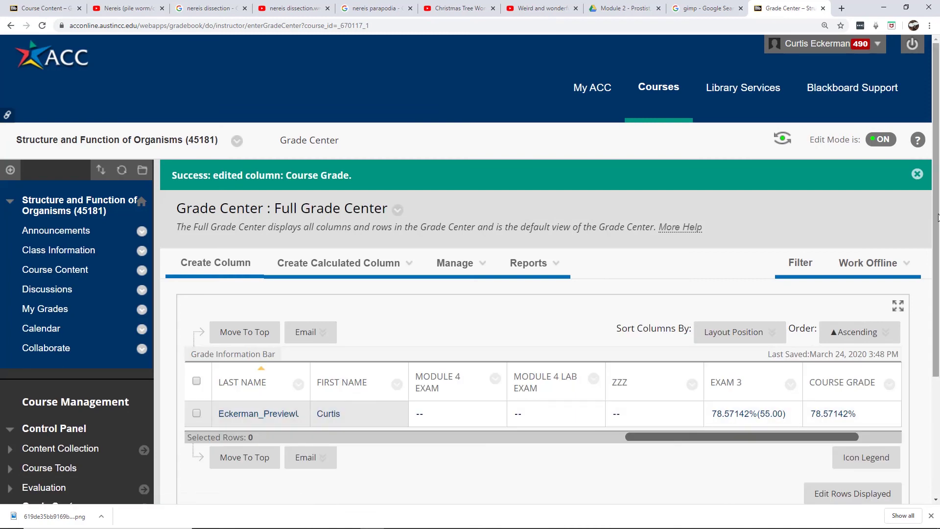
# Reopen the Course Grade column's information, set Calculate as Running Total to No and submit the change
pyautogui.scroll(-1, 938, 217)
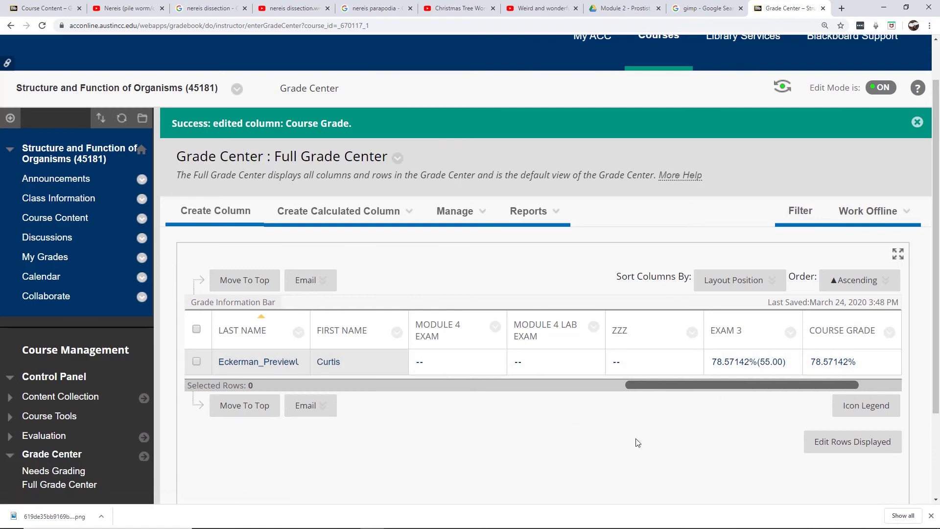
pyautogui.click(889, 332)
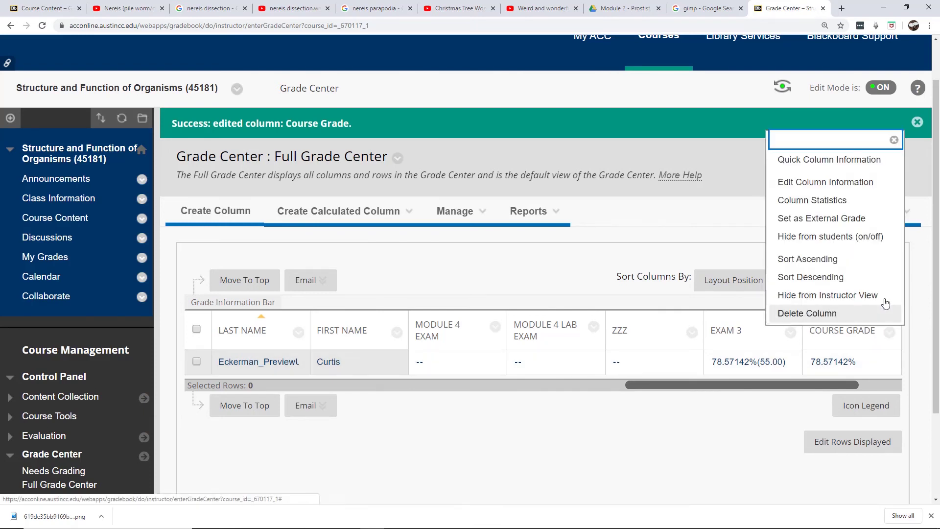
pyautogui.click(863, 189)
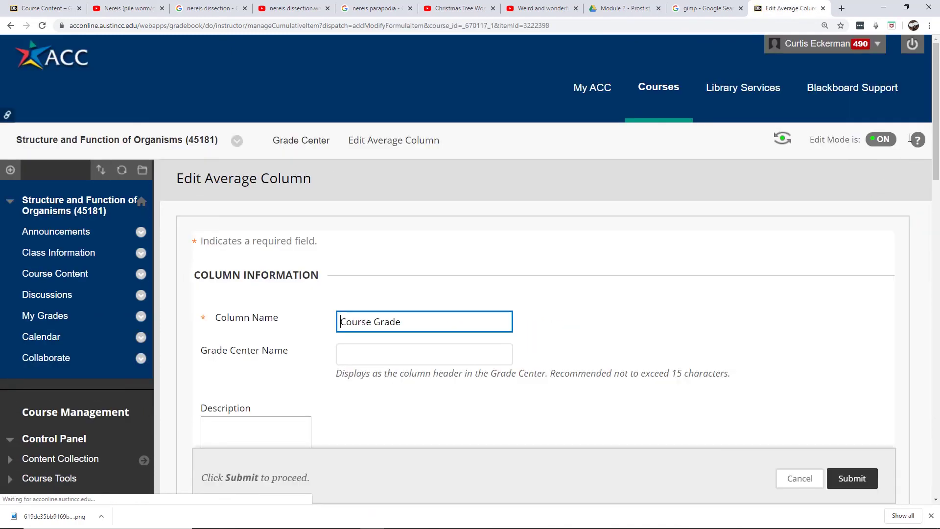
pyautogui.moveTo(937, 96); pyautogui.dragTo(926, 353)
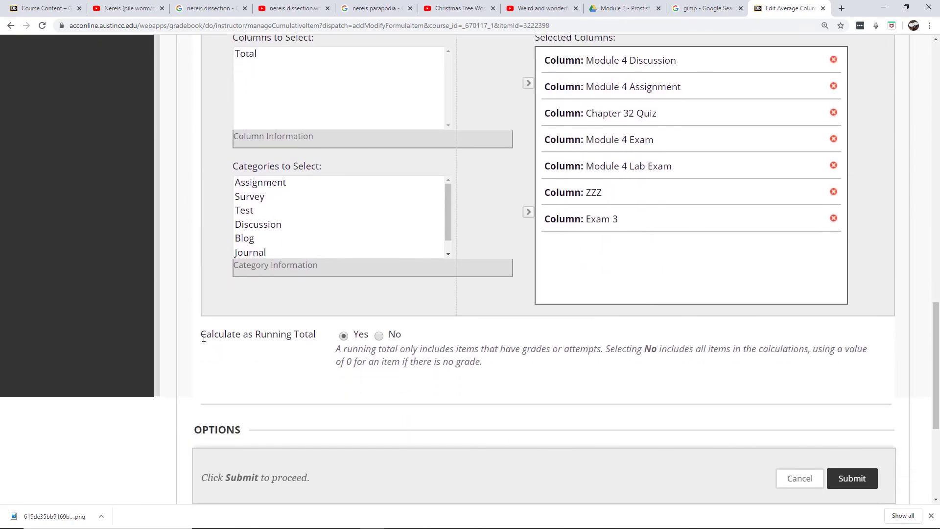
pyautogui.moveTo(206, 338); pyautogui.dragTo(315, 337)
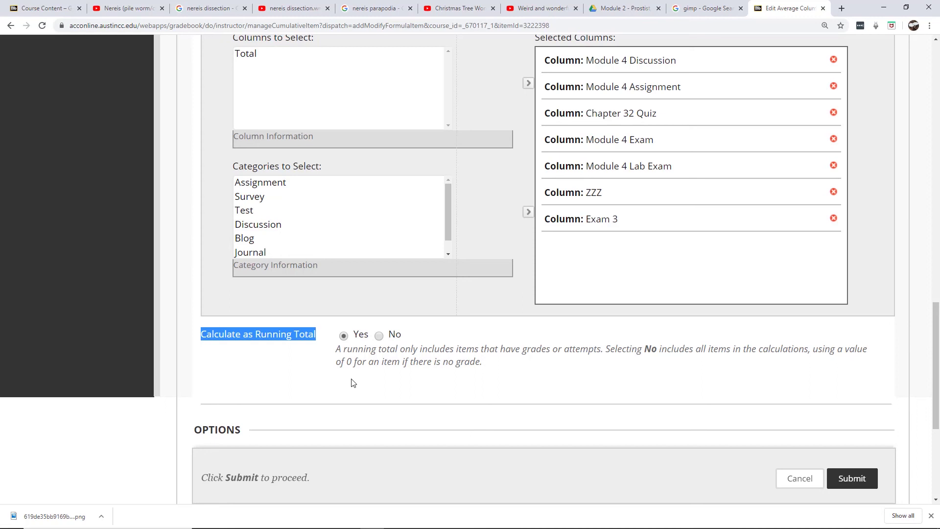
pyautogui.click(378, 336)
pyautogui.click(851, 478)
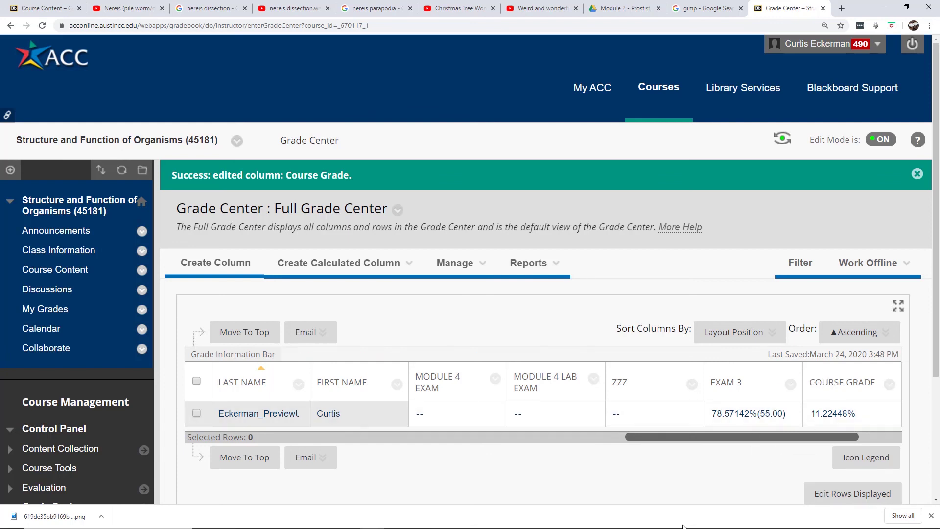
pyautogui.moveTo(687, 515)
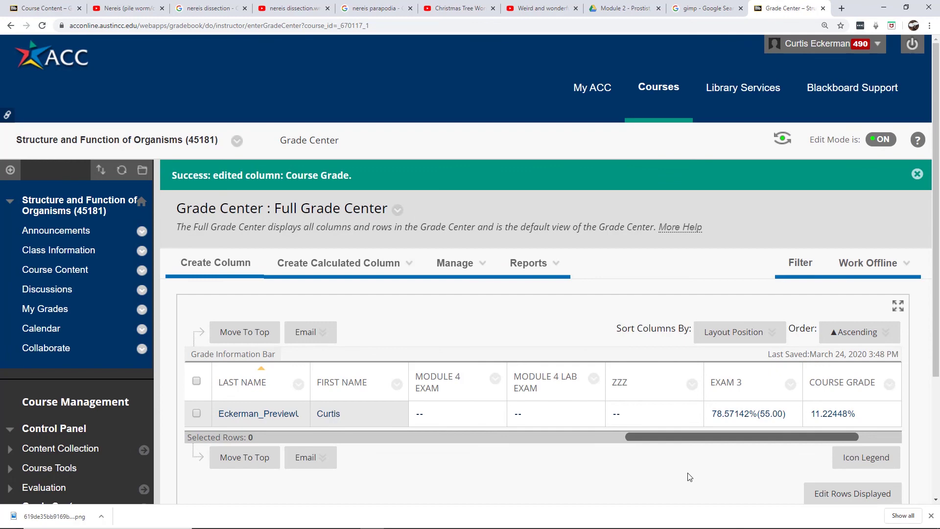